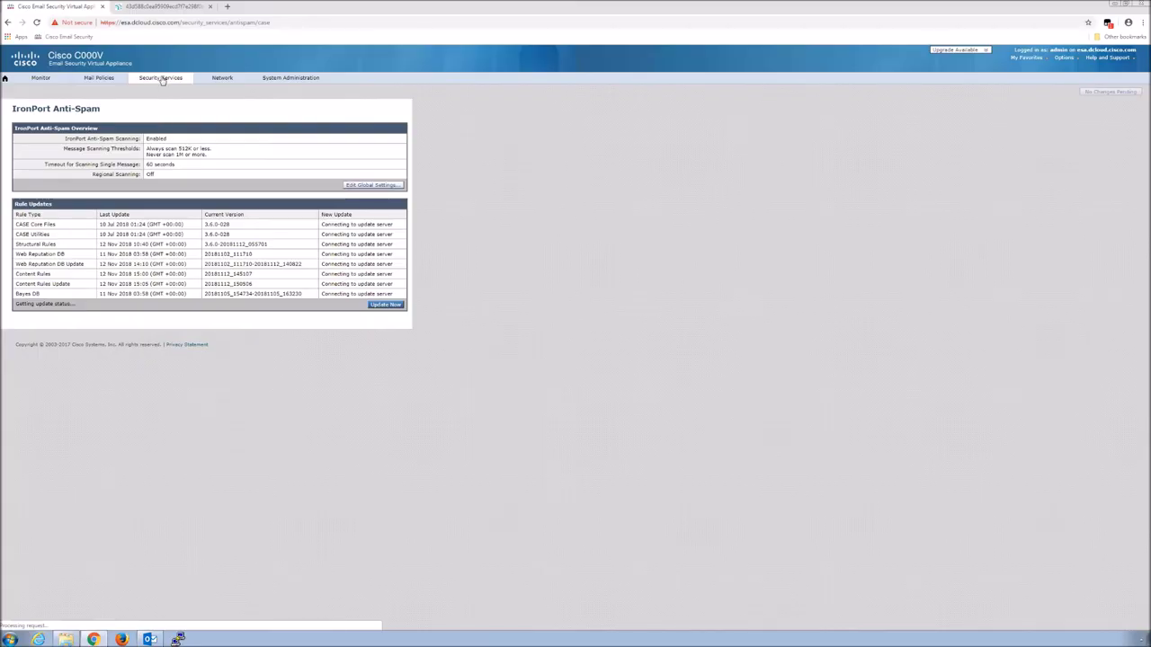
Go to Security Services > IronPort Image Analysis and start editing its settings
{"action": "left_click", "coordinate": [161, 78]}
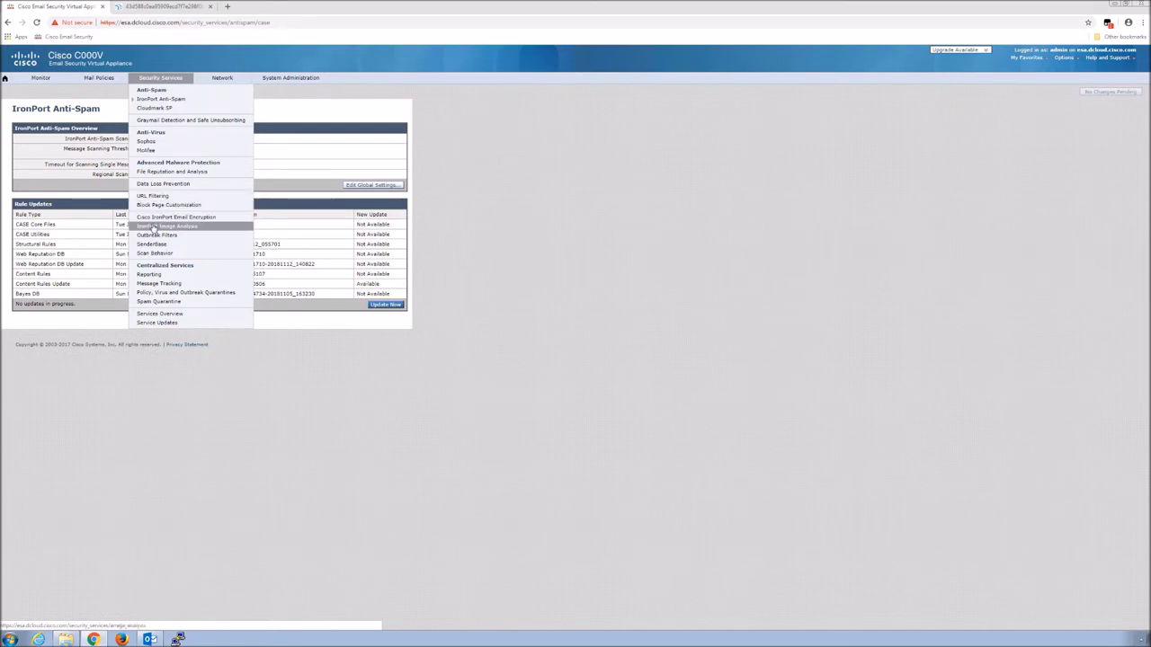
{"action": "left_click", "coordinate": [154, 226]}
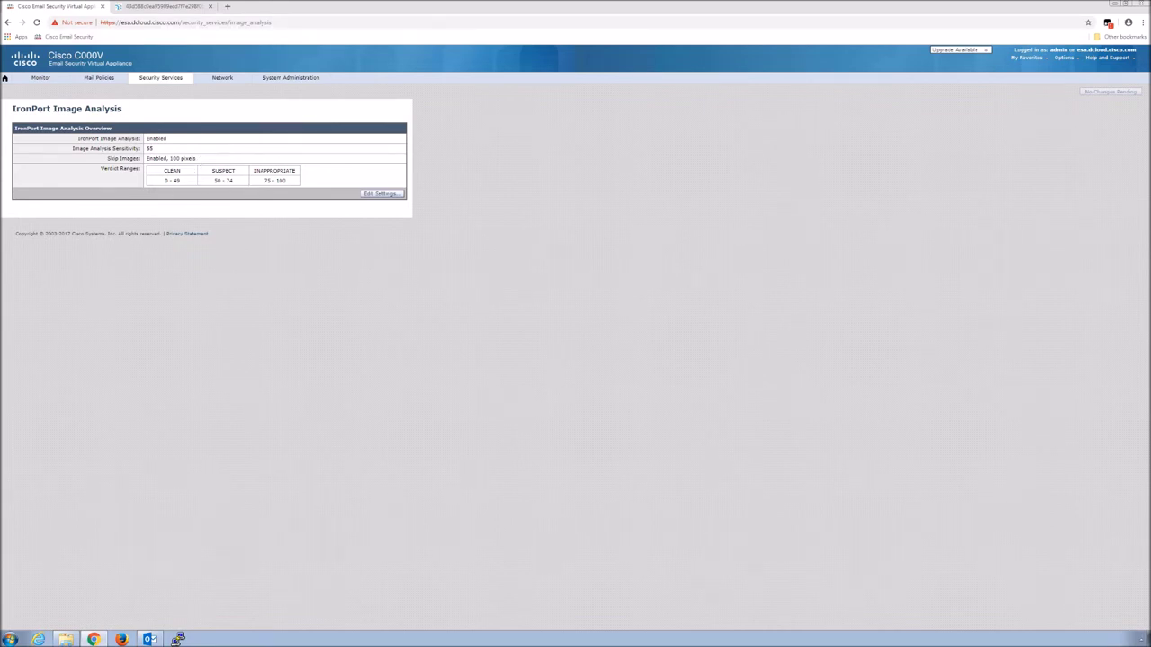
{"action": "left_click", "coordinate": [380, 195]}
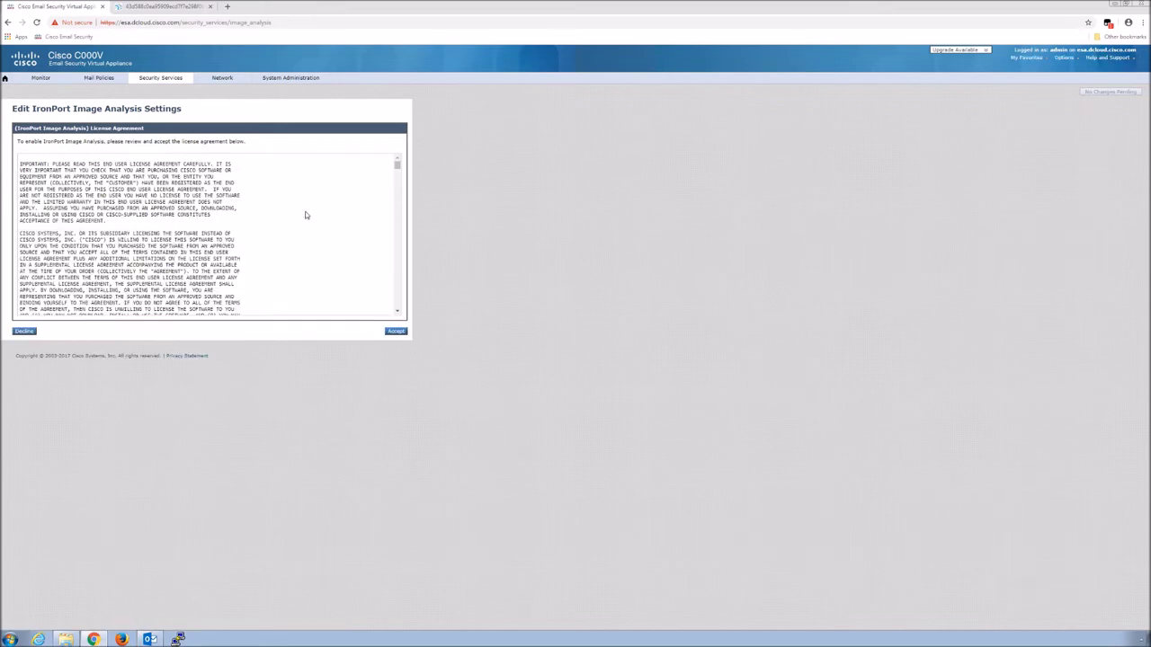
Accept the Image Analysis licence agreement to enable the feature
{"action": "left_click", "coordinate": [397, 332]}
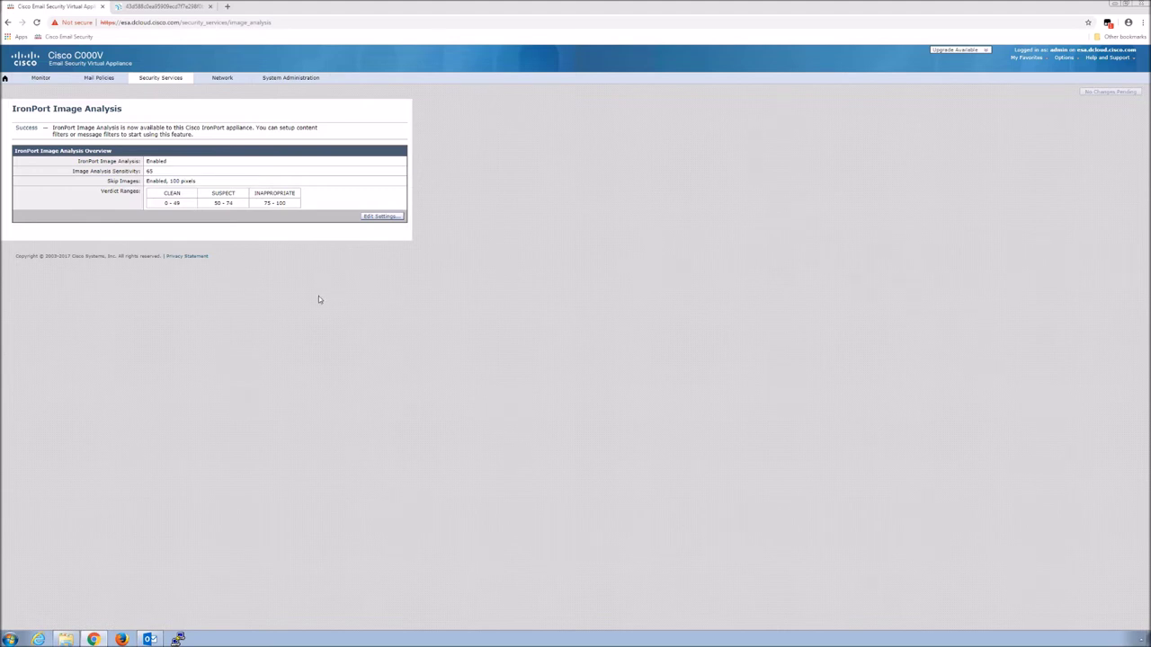
{"action": "left_click", "coordinate": [99, 78]}
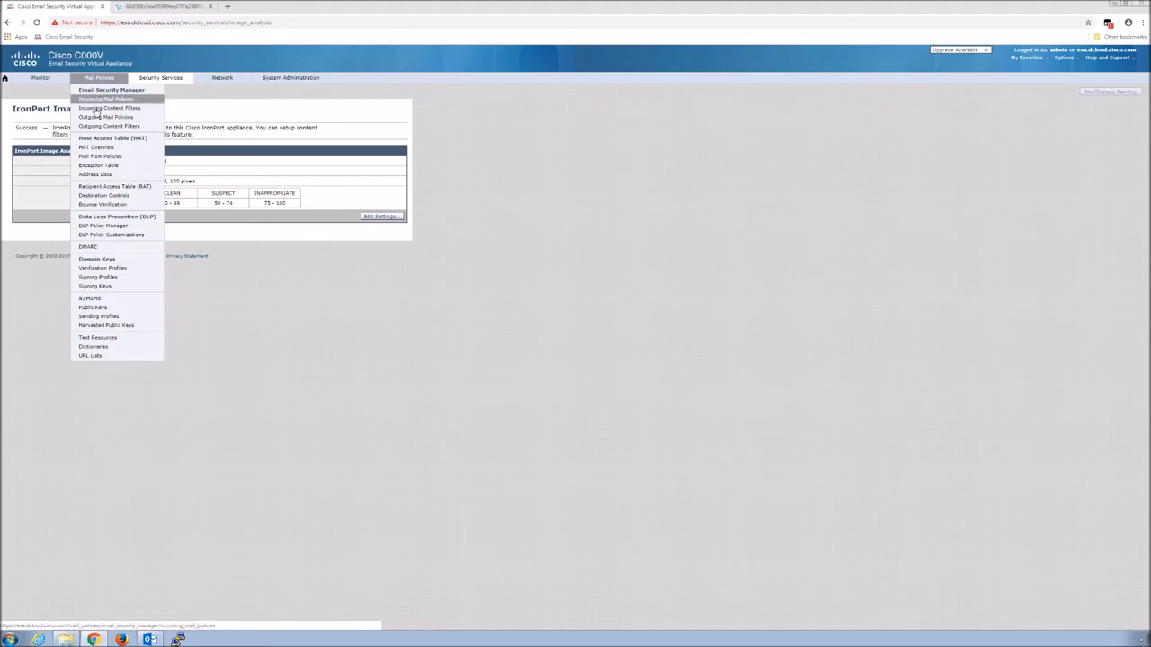
Add a new incoming content filter named Image_Analysis
{"action": "left_click", "coordinate": [96, 108]}
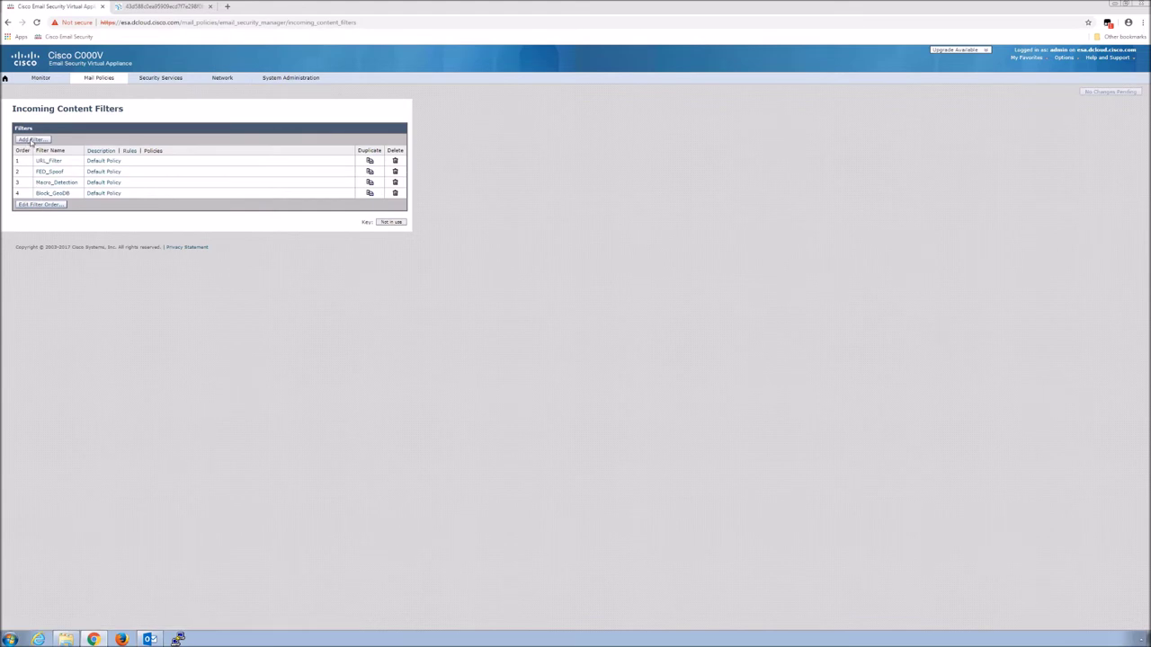
{"action": "left_click", "coordinate": [32, 142]}
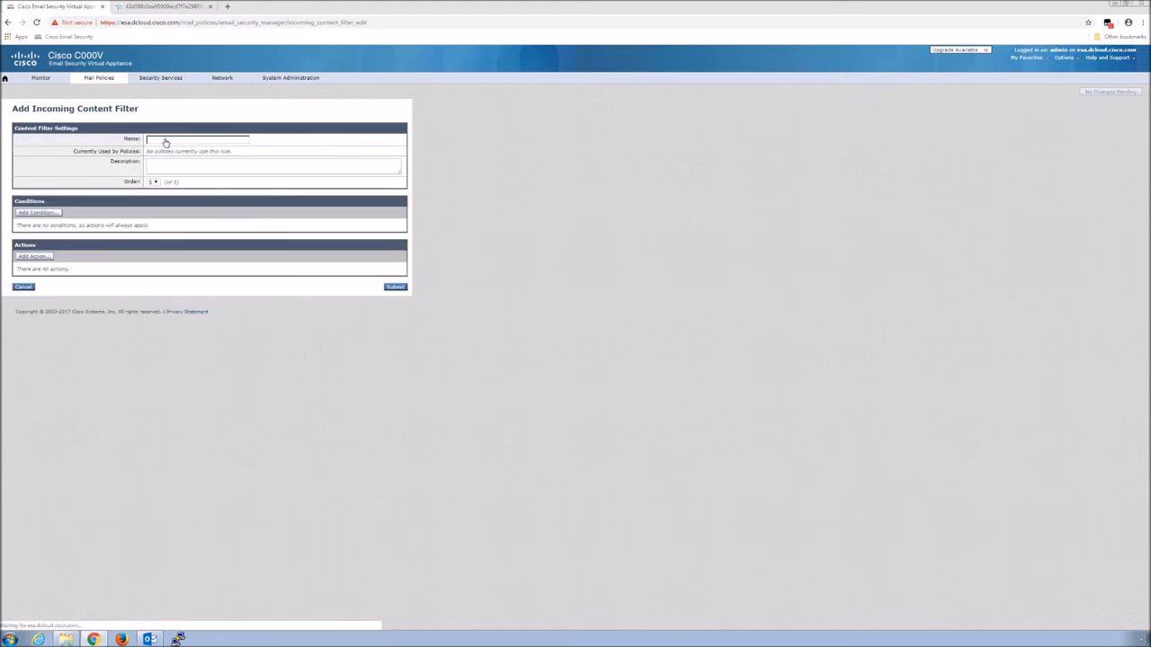
{"action": "left_click", "coordinate": [165, 140]}
{"action": "type", "text": "Image_Analysis"}
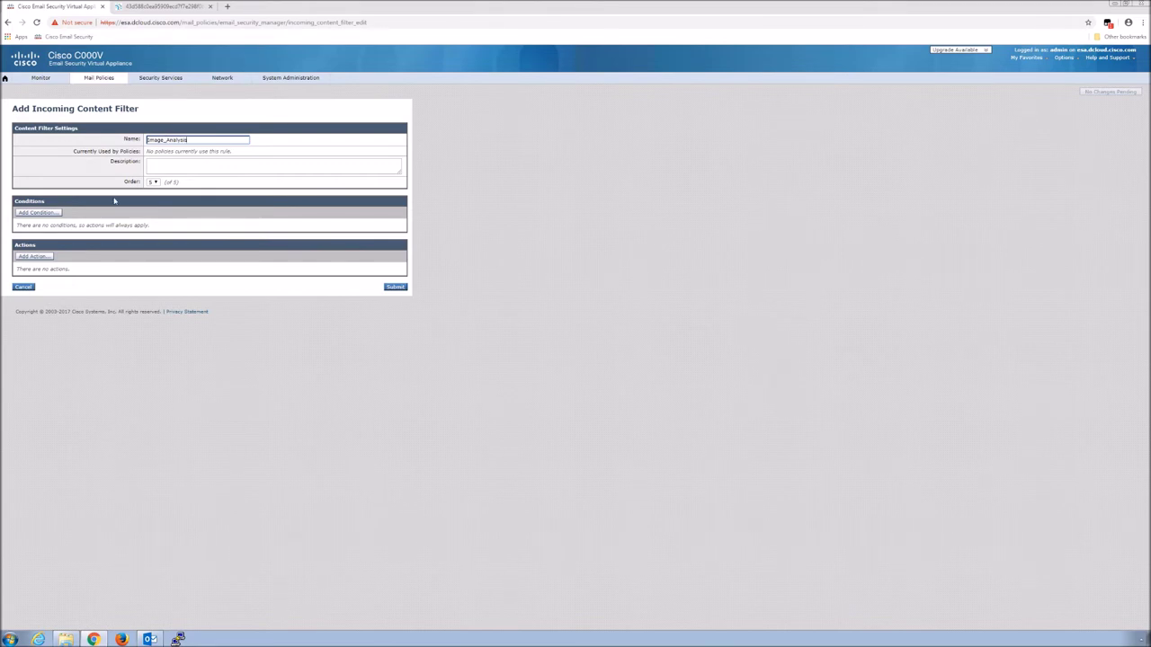
Add an Attachment File Info condition matching Image Analysis Verdict Suspect or Inappropriate
{"action": "left_click", "coordinate": [31, 213]}
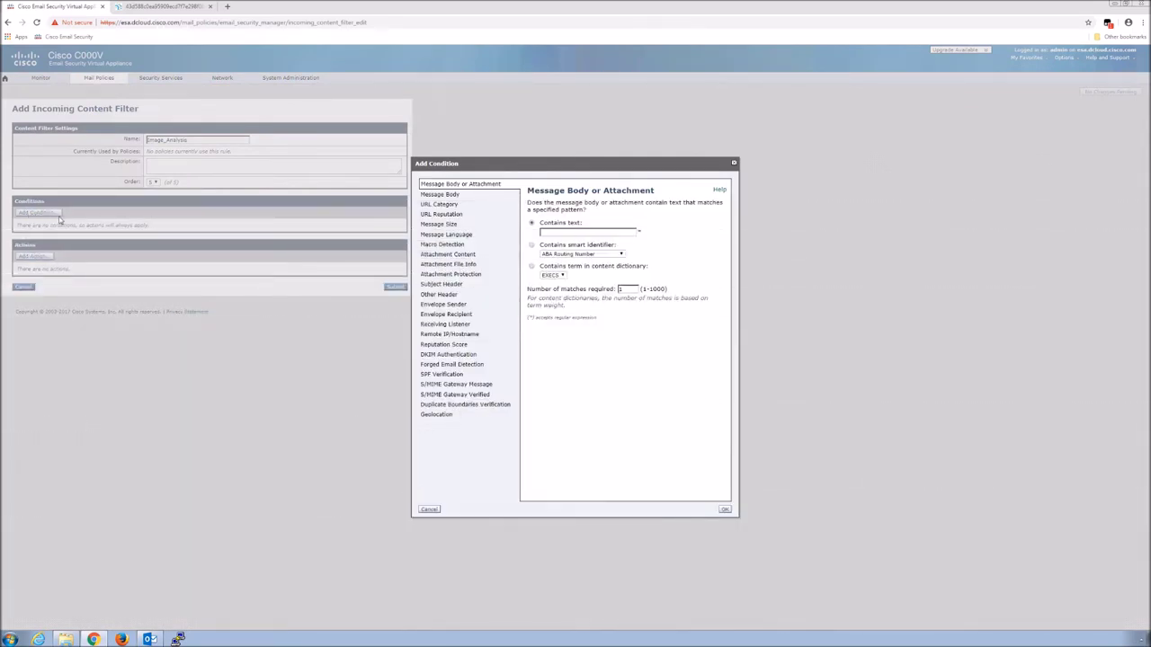
{"action": "left_click", "coordinate": [462, 265]}
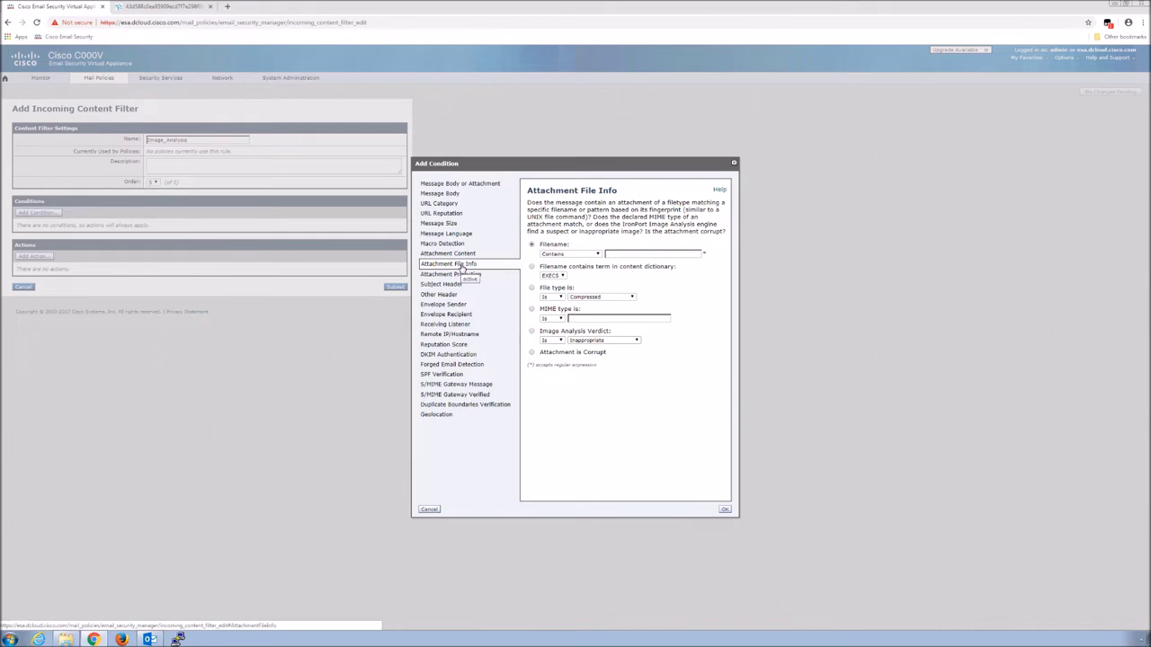
{"action": "left_click", "coordinate": [637, 342]}
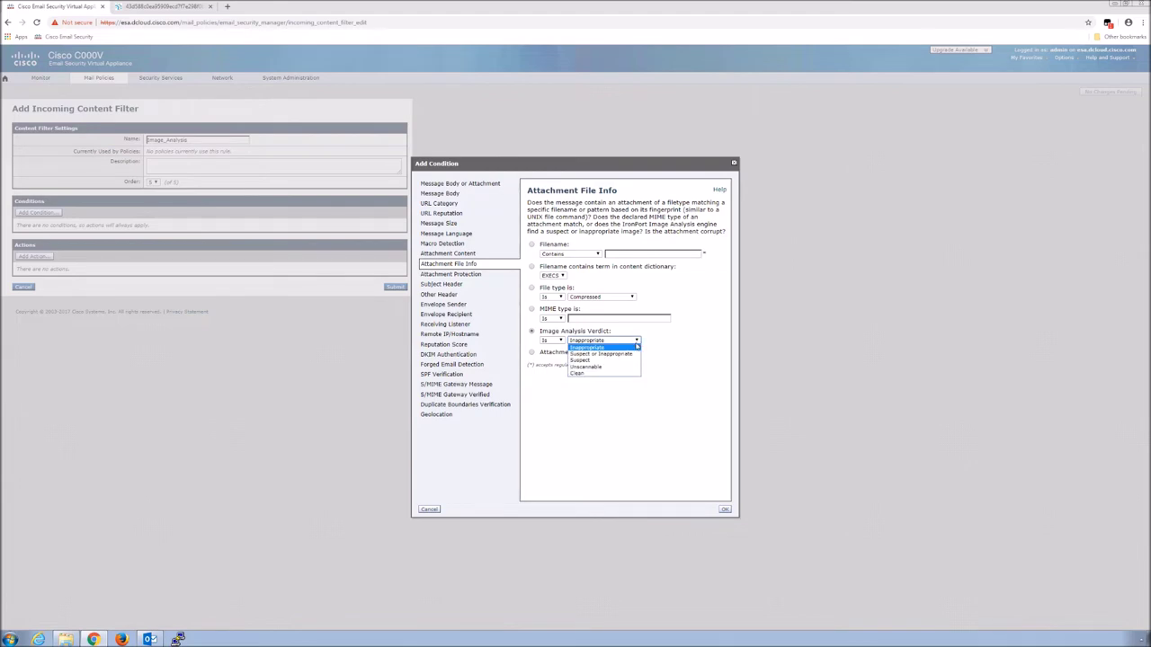
{"action": "left_click", "coordinate": [617, 354]}
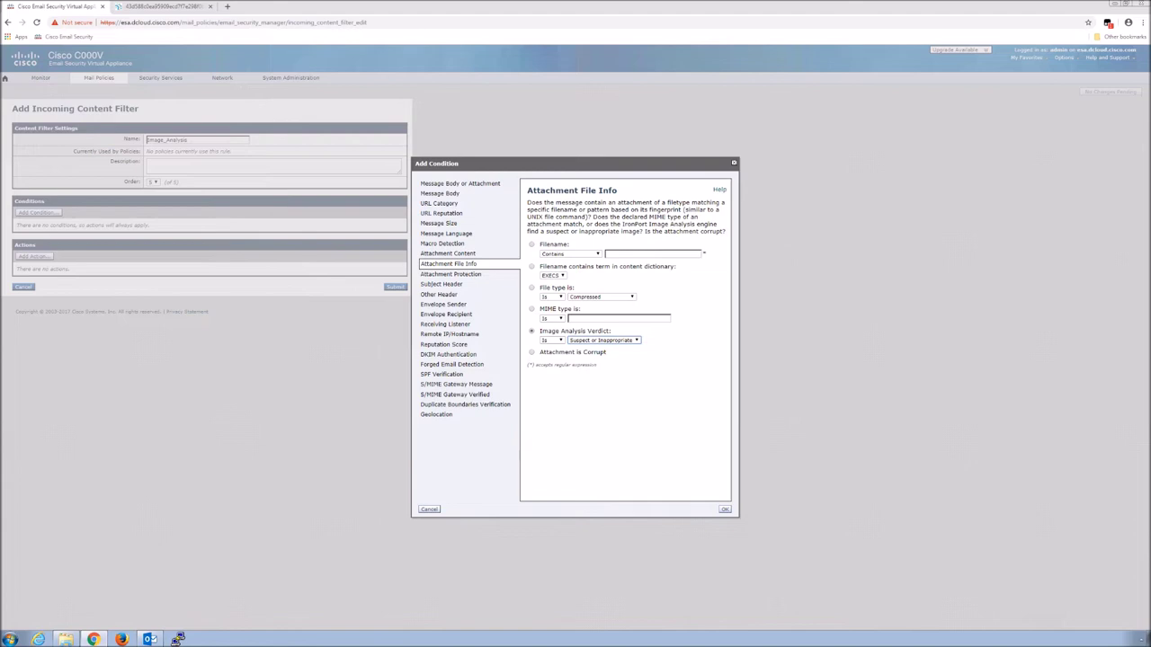
{"action": "left_click", "coordinate": [726, 510]}
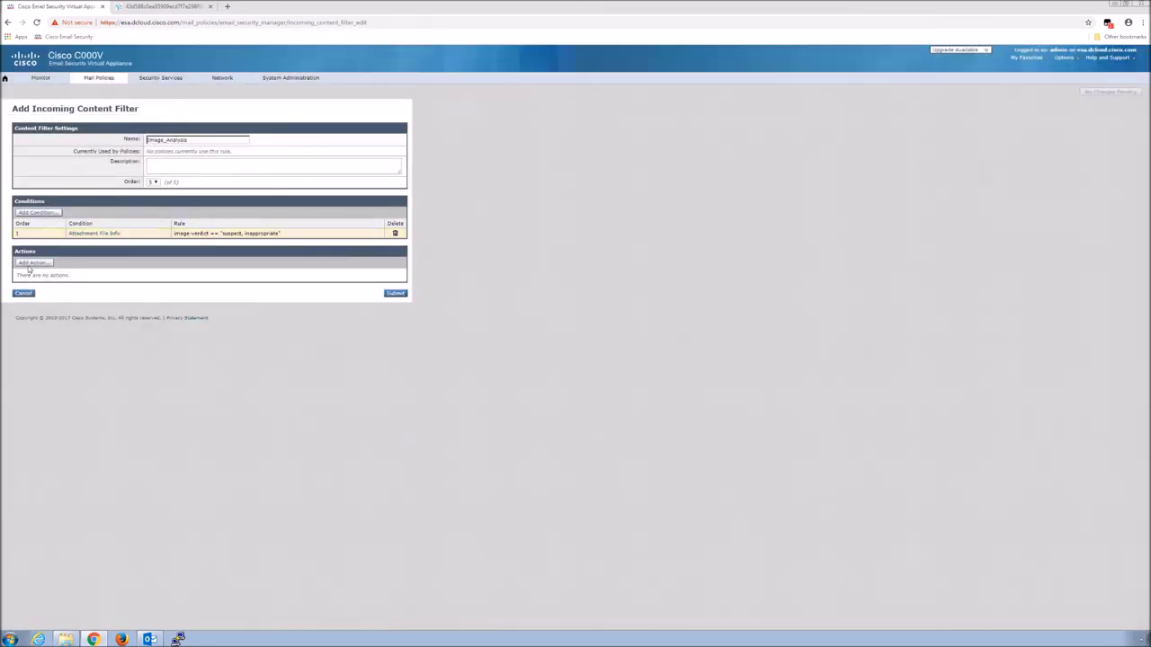
Add a Strip Attachment by File Info action for Suspect or Inappropriate image verdicts, then submit the filter
{"action": "left_click", "coordinate": [35, 262]}
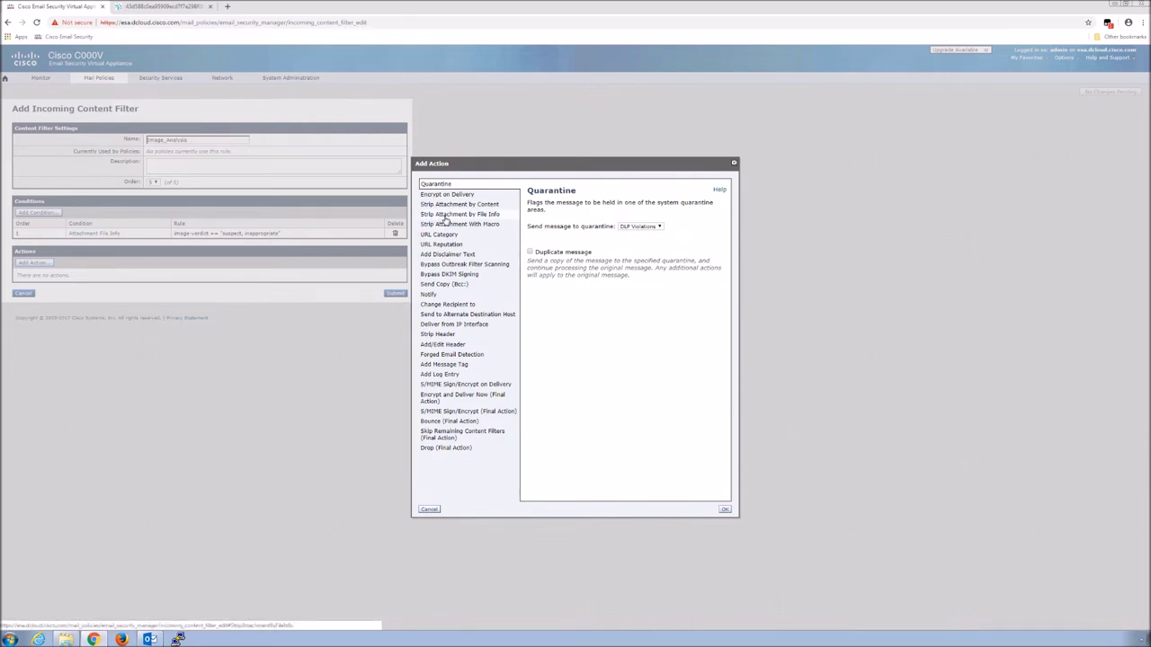
{"action": "left_click", "coordinate": [444, 216]}
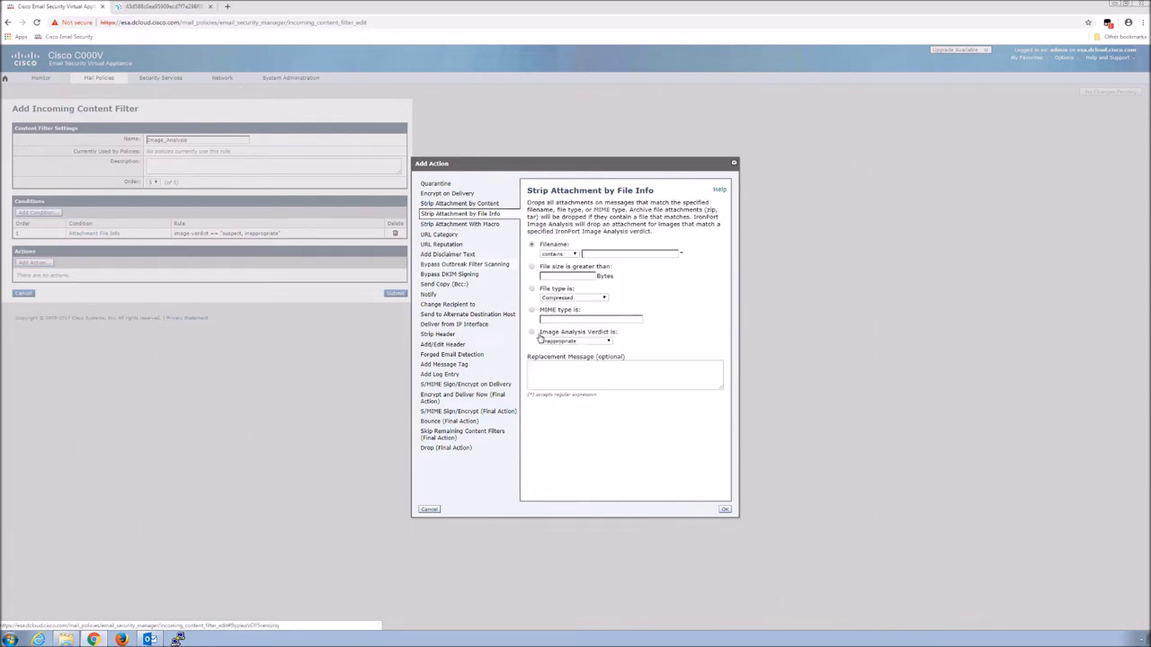
{"action": "left_click", "coordinate": [609, 342]}
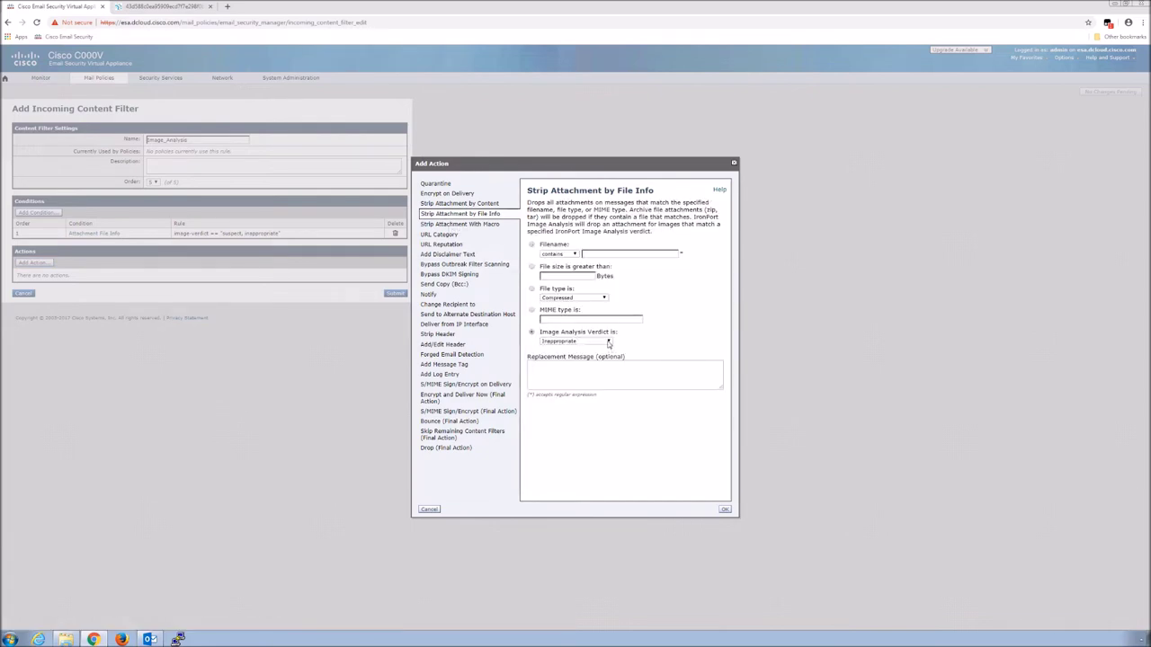
{"action": "left_click", "coordinate": [608, 342]}
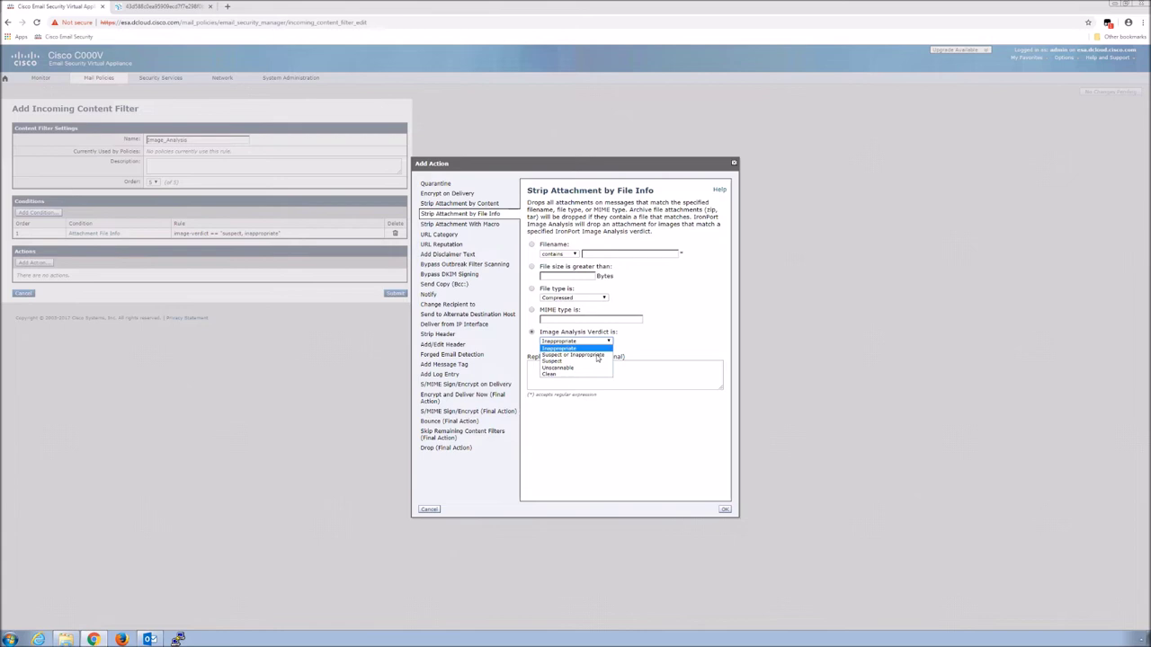
{"action": "left_click", "coordinate": [572, 356]}
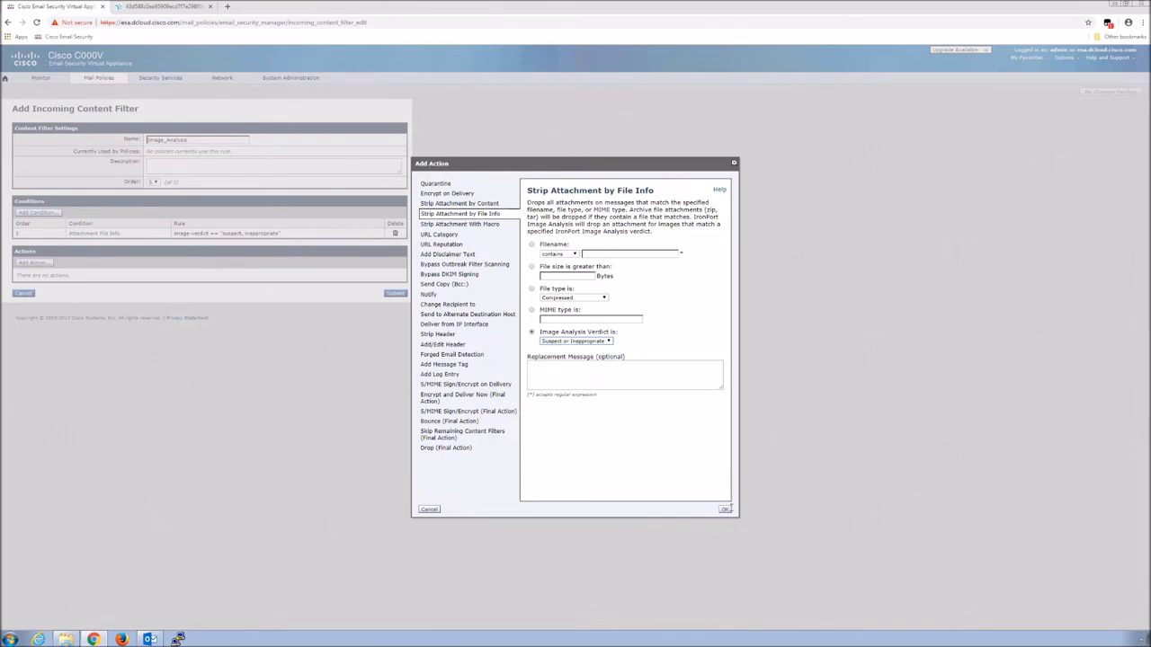
{"action": "left_click", "coordinate": [725, 510]}
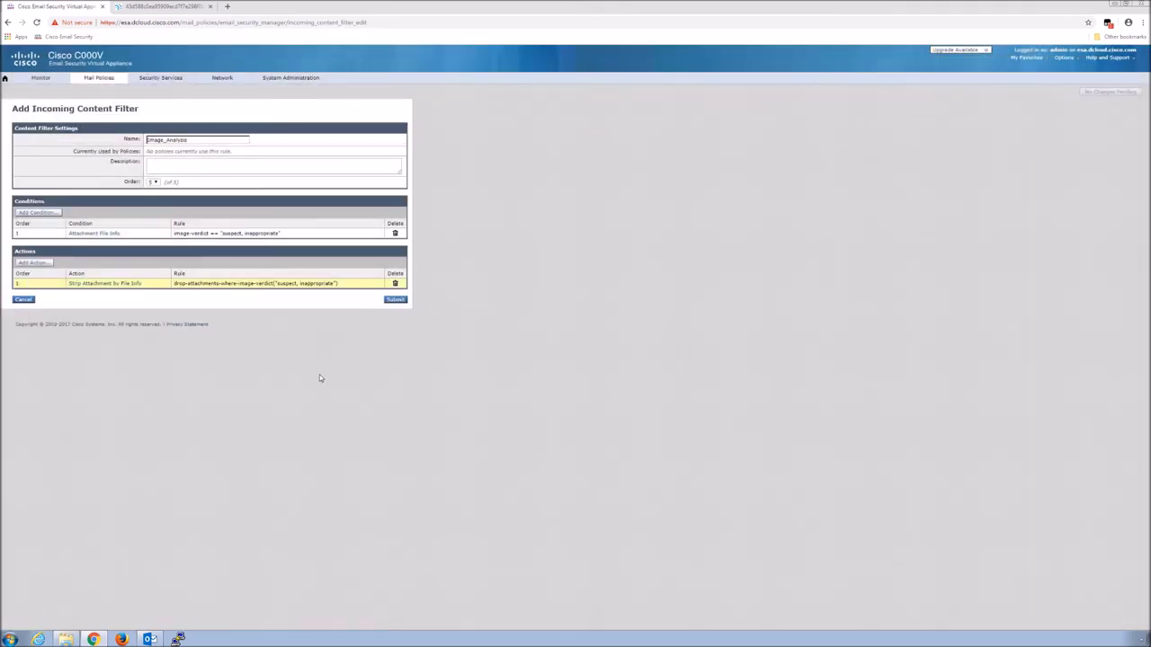
{"action": "left_click", "coordinate": [395, 300]}
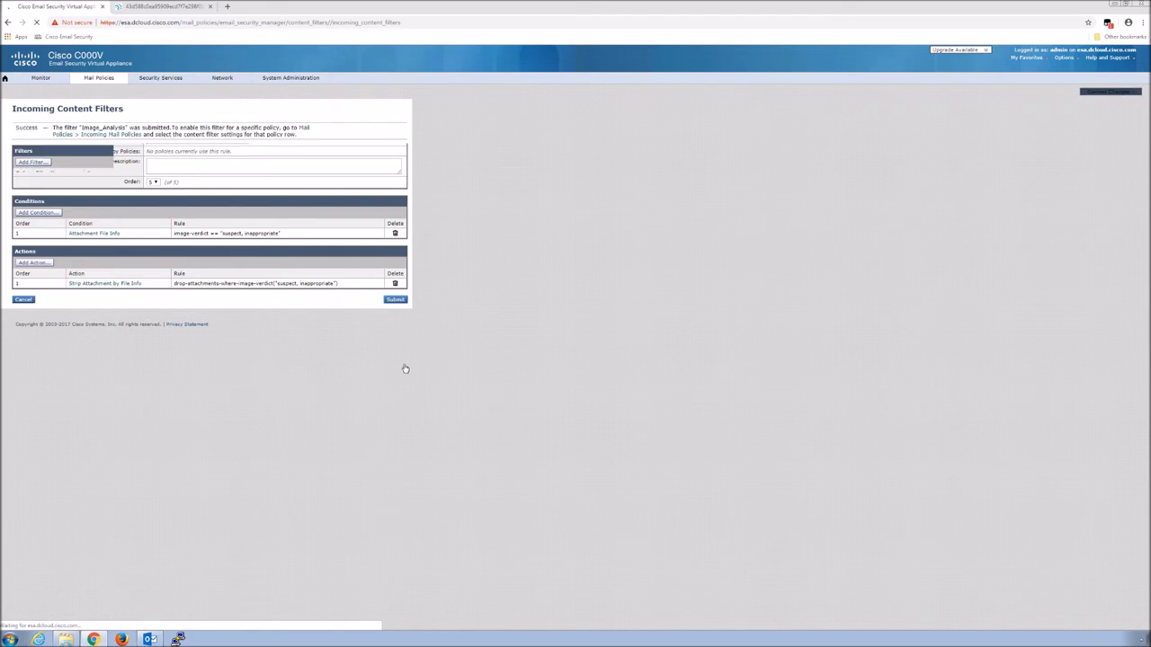
Commit the changes with the comment 'Created CF for Image Aralysis'
{"action": "left_click", "coordinate": [1116, 93]}
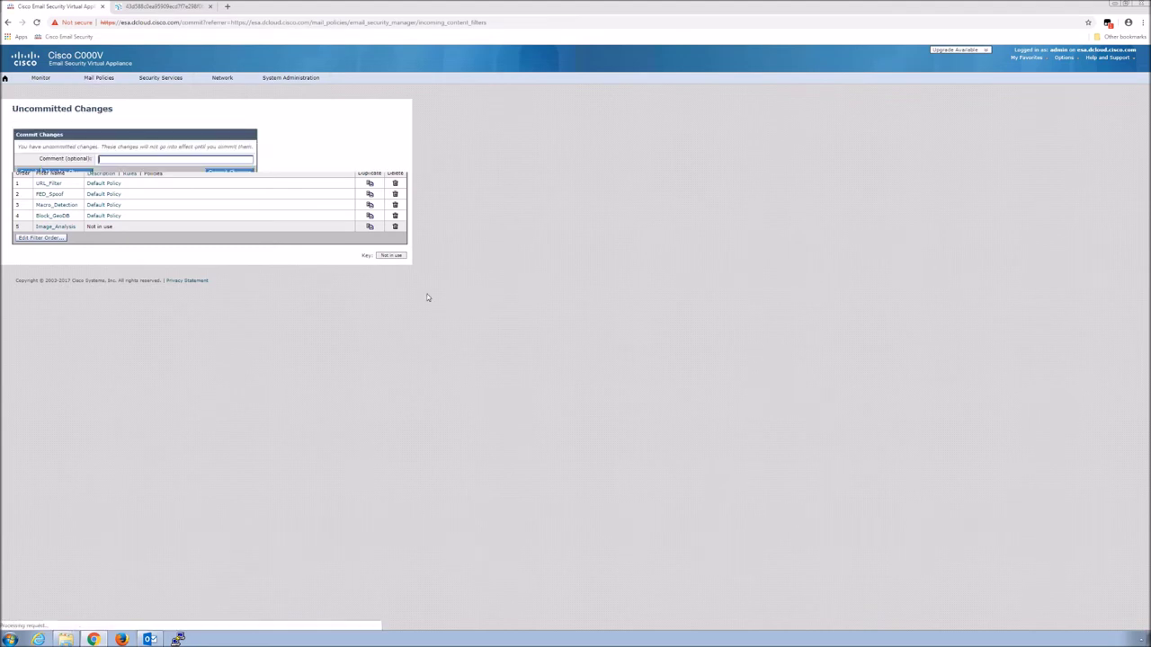
{"action": "left_click", "coordinate": [130, 158]}
{"action": "type", "text": "Create"}
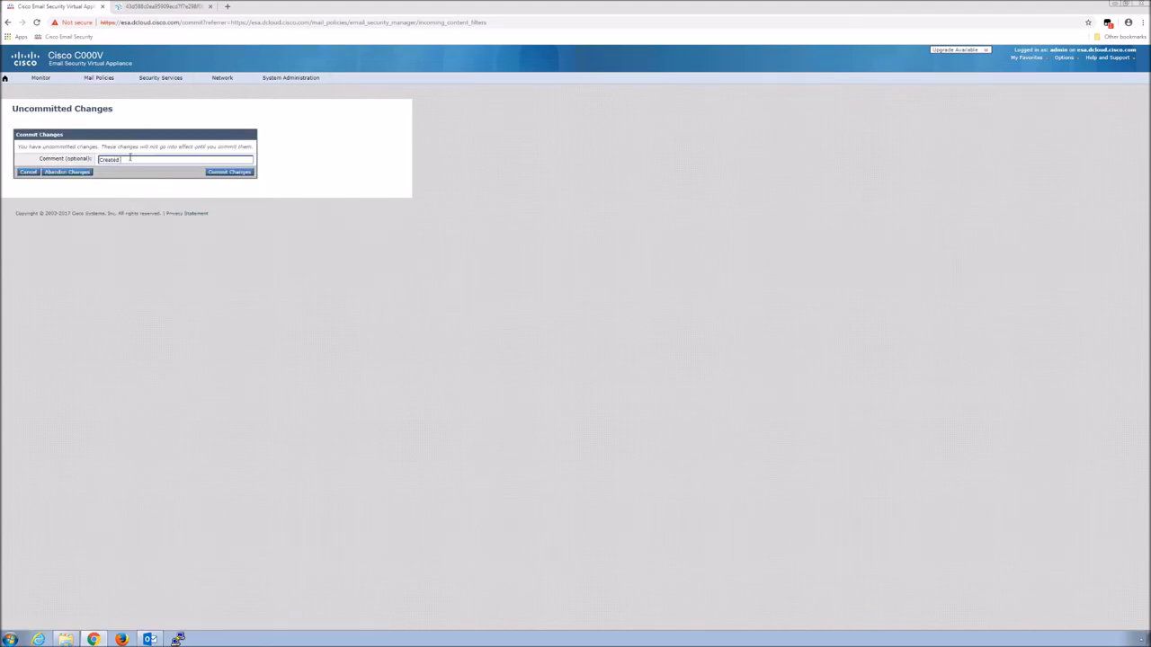
{"action": "type", "text": "d CF fo"}
{"action": "type", "text": "r Image Ar"}
{"action": "type", "text": "alysis"}
{"action": "left_click", "coordinate": [228, 173]}
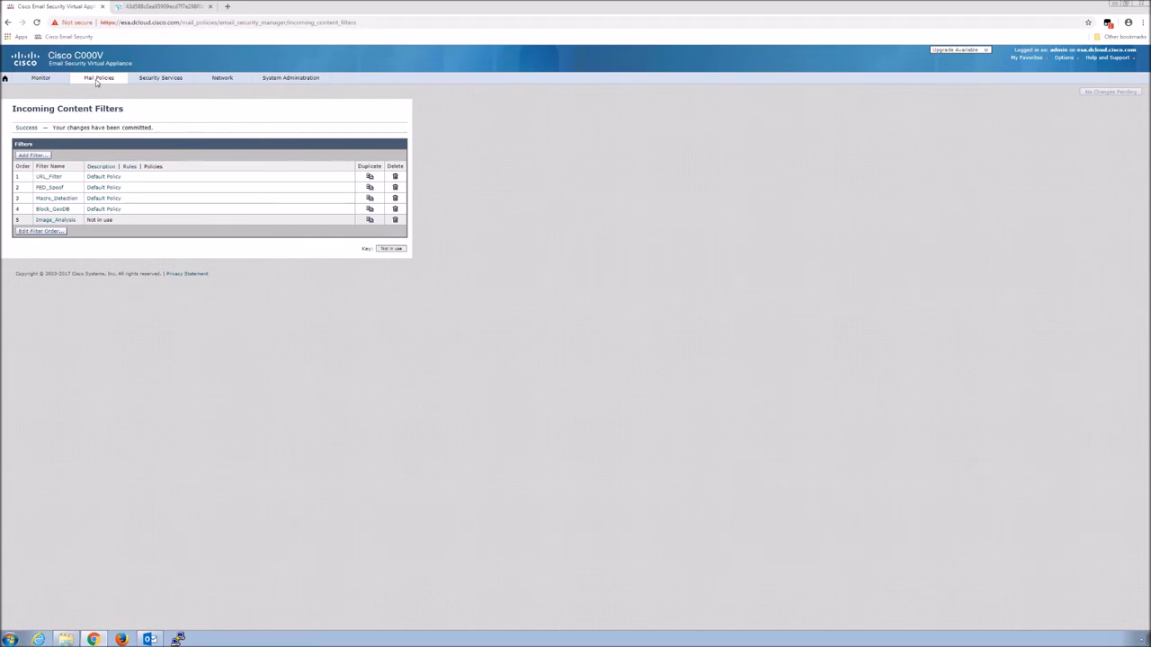
{"action": "left_click", "coordinate": [96, 79]}
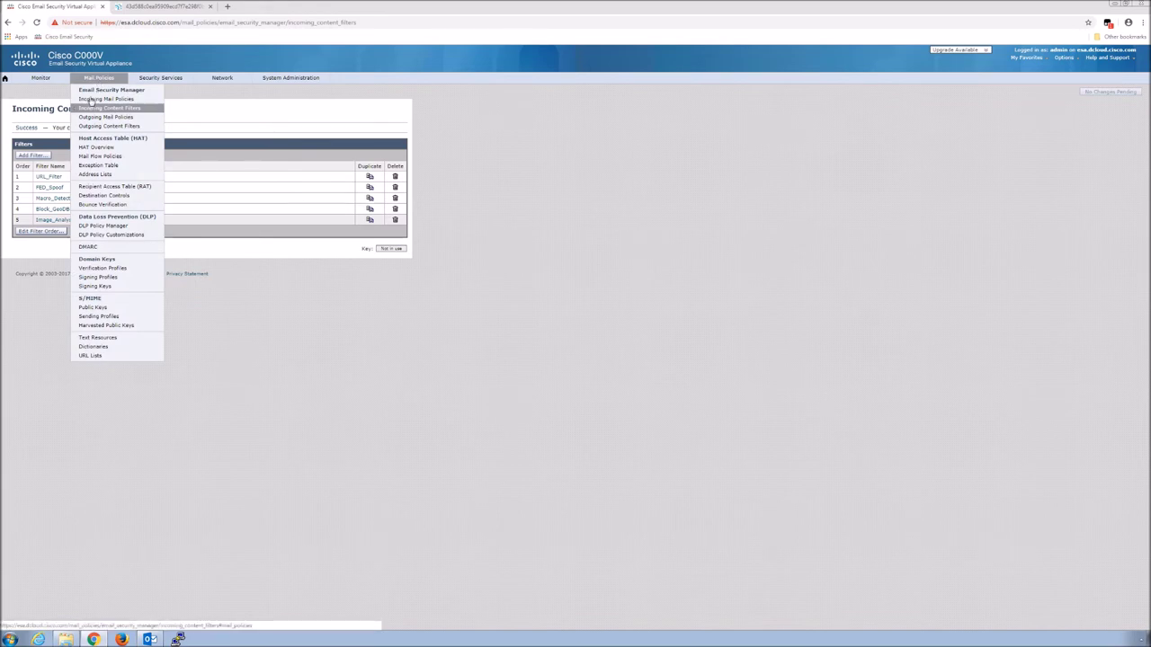
Enable Image_Analysis in the Default Policy's incoming content filters and submit
{"action": "left_click", "coordinate": [92, 99]}
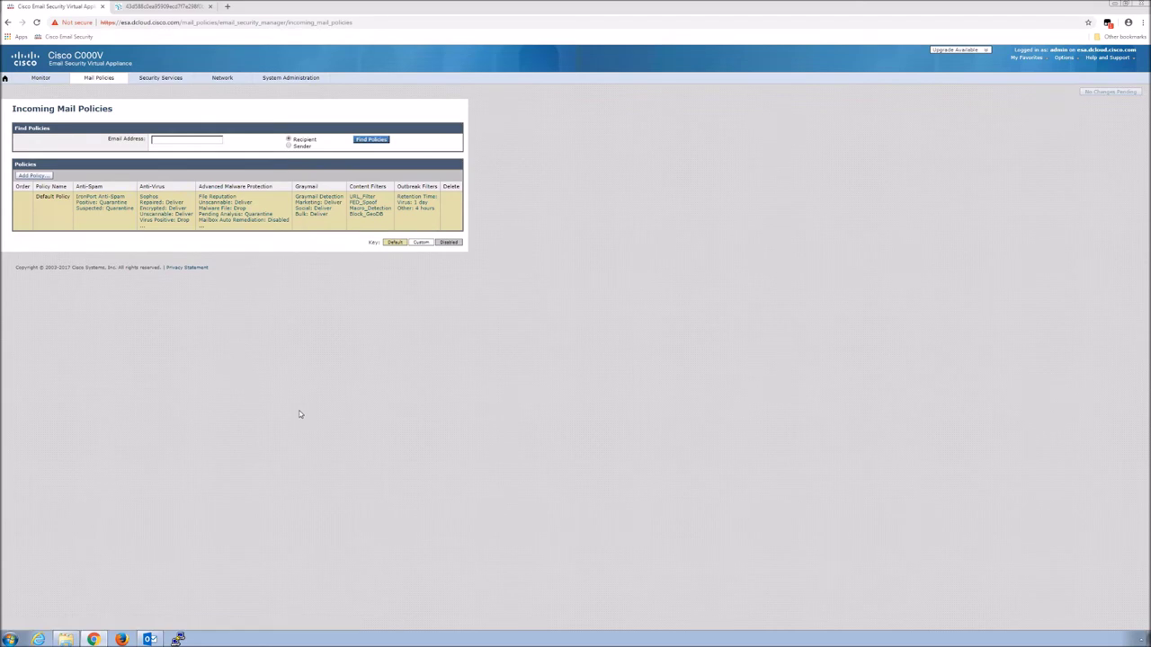
{"action": "left_click", "coordinate": [366, 209]}
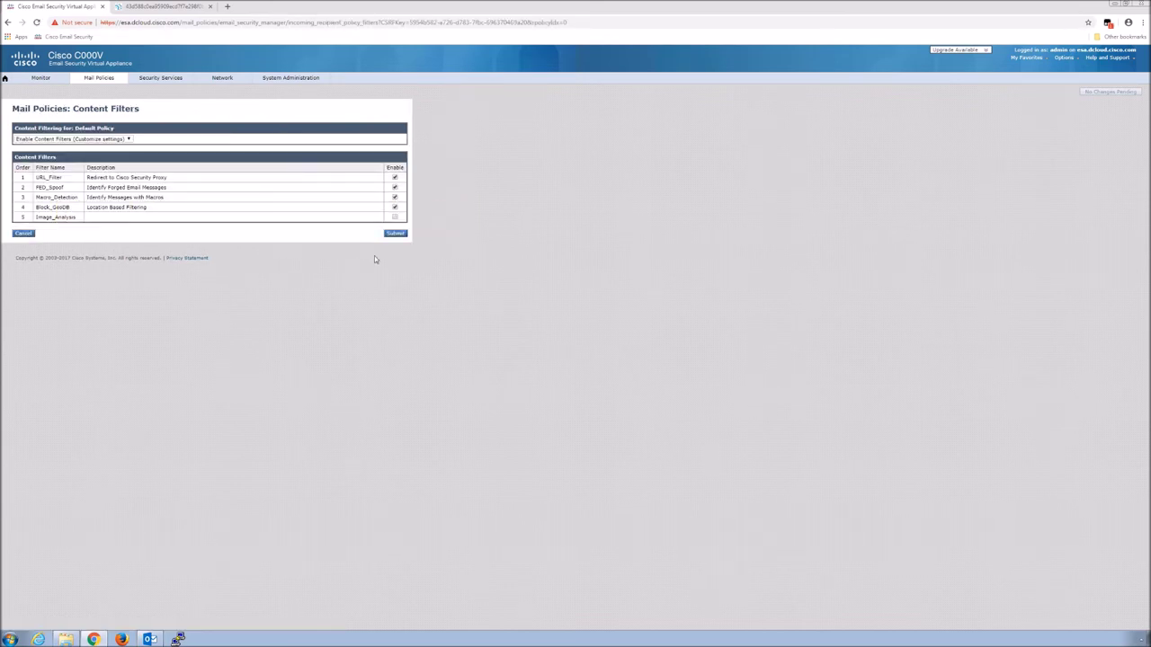
{"action": "left_click", "coordinate": [395, 218]}
{"action": "left_click", "coordinate": [393, 234]}
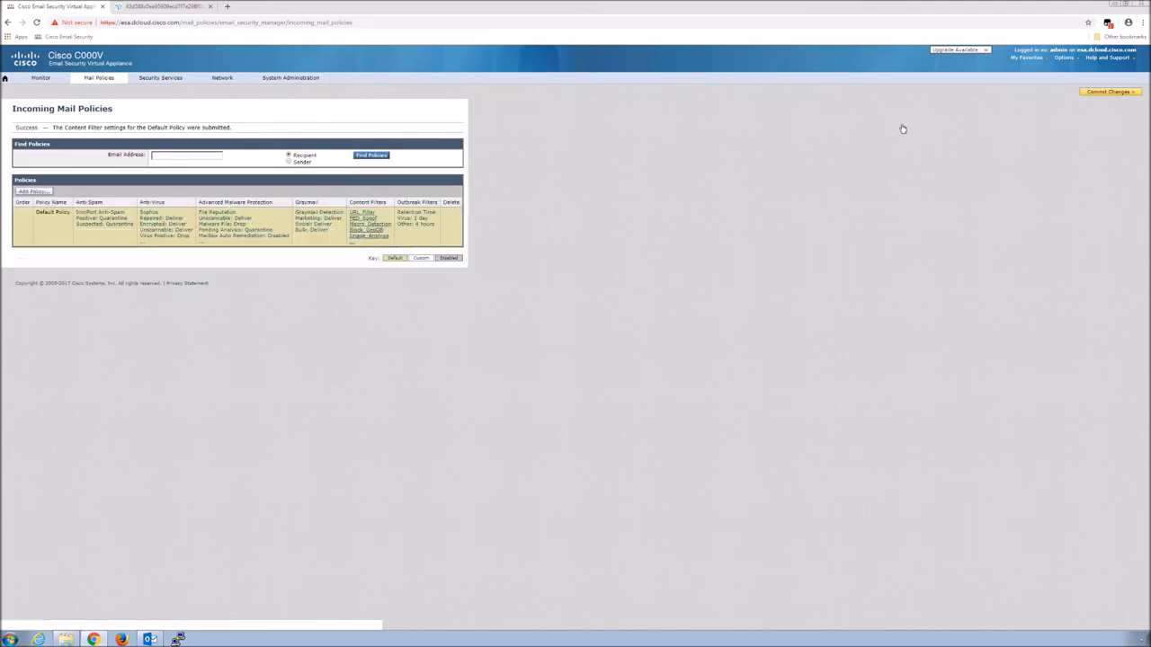
Commit with the comment 'Added image Analysis CF to incoming default mail policy'
{"action": "left_click", "coordinate": [1099, 93]}
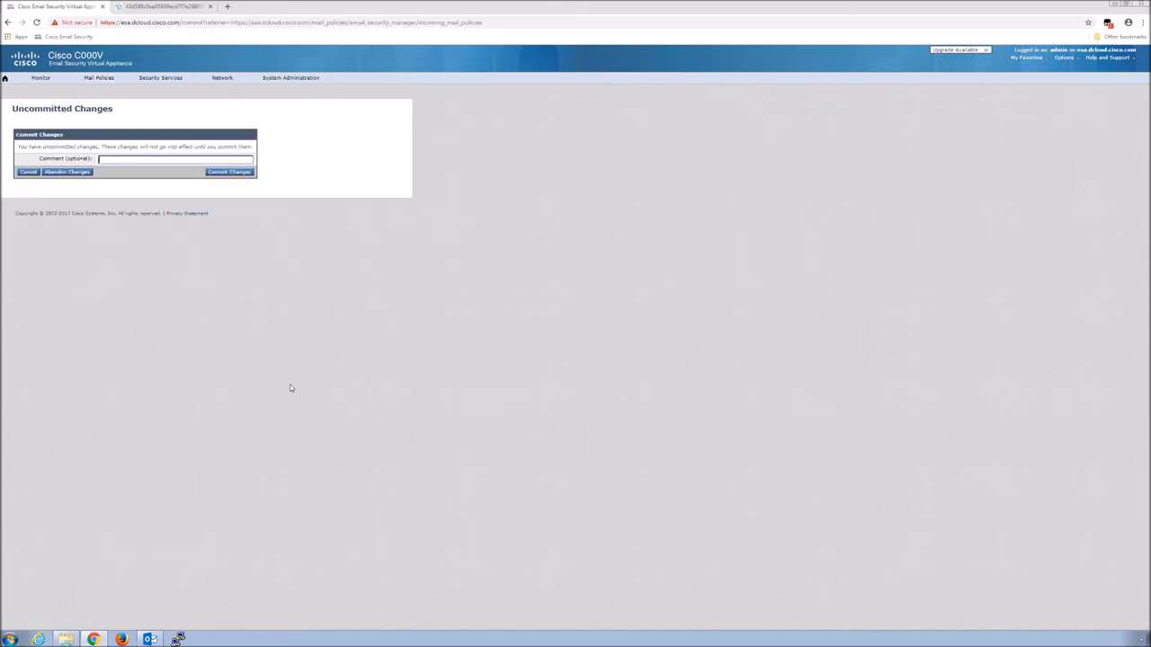
{"action": "left_click", "coordinate": [122, 162]}
{"action": "type", "text": "Added image Analysis CF to incoming default mail policy"}
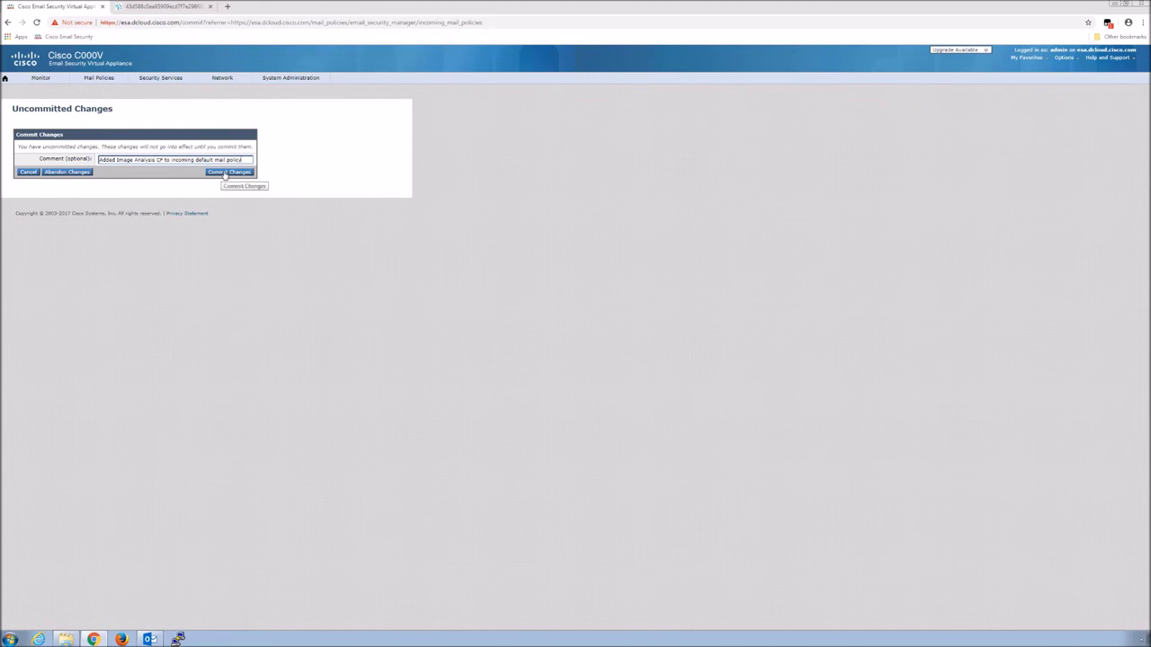
{"action": "left_click", "coordinate": [224, 173]}
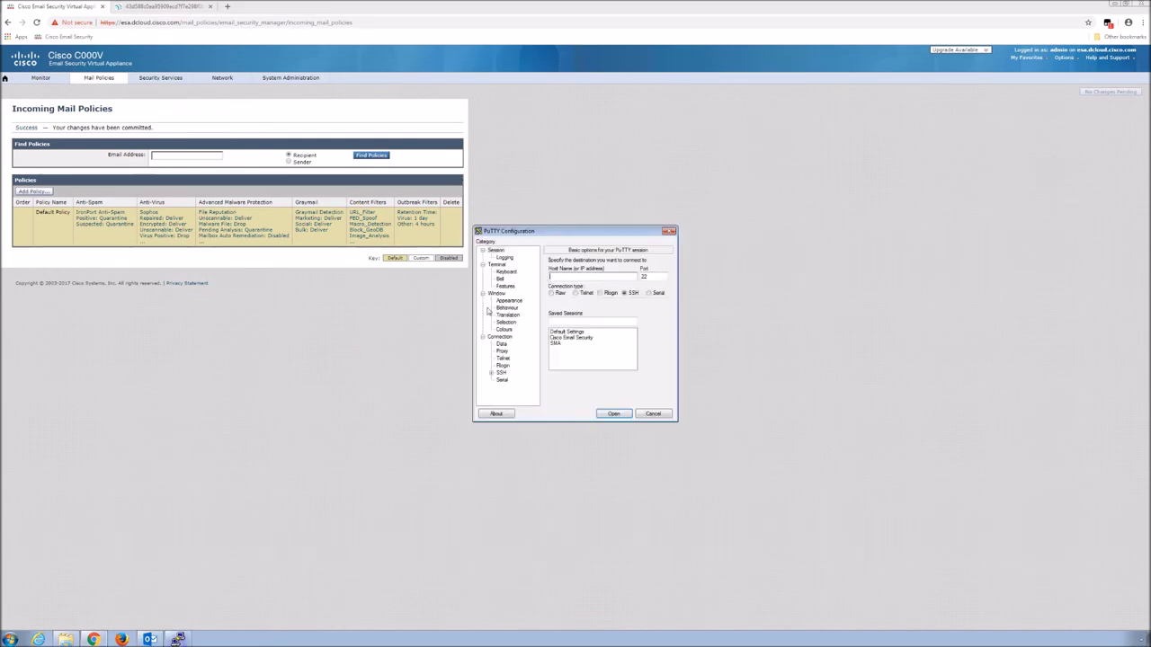
Connect to the saved Cisco Email Security session and log in as admin with the account password
{"action": "left_click", "coordinate": [568, 339]}
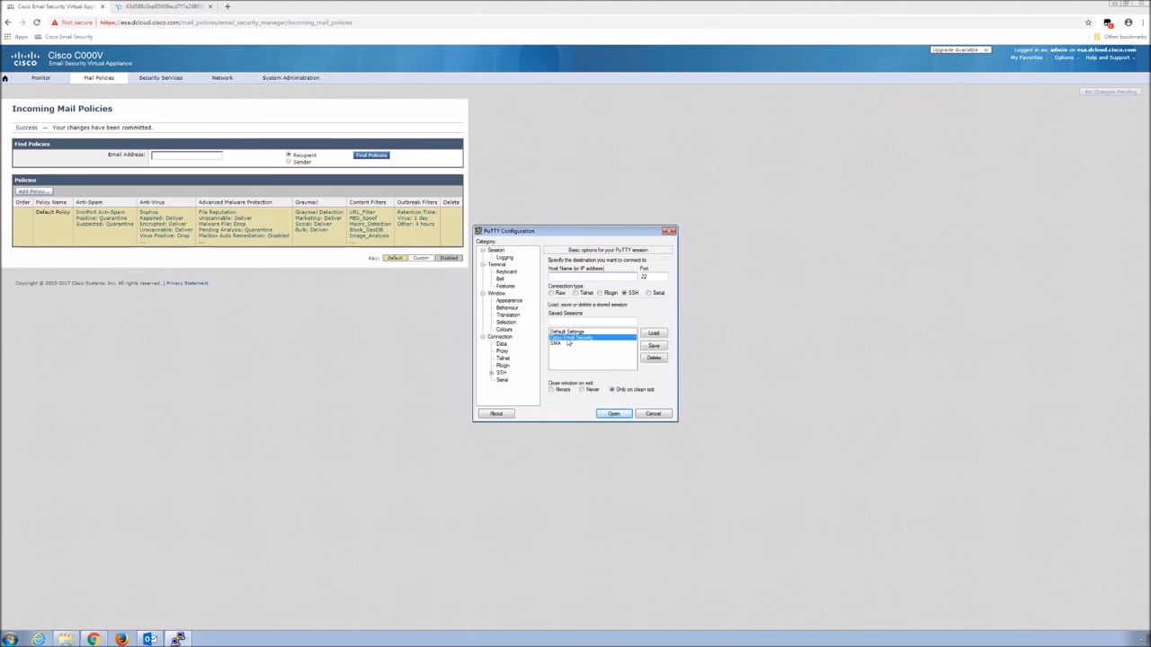
{"action": "double_click", "coordinate": [568, 340]}
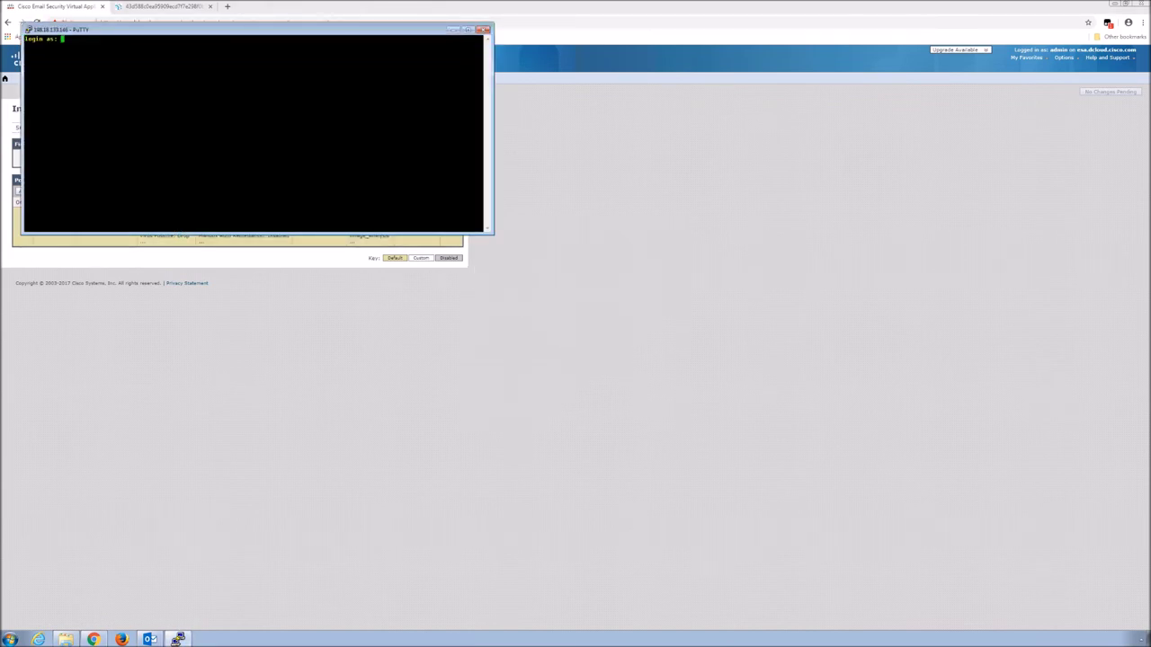
{"action": "type", "text": "admin"}
{"action": "key", "text": "Return"}
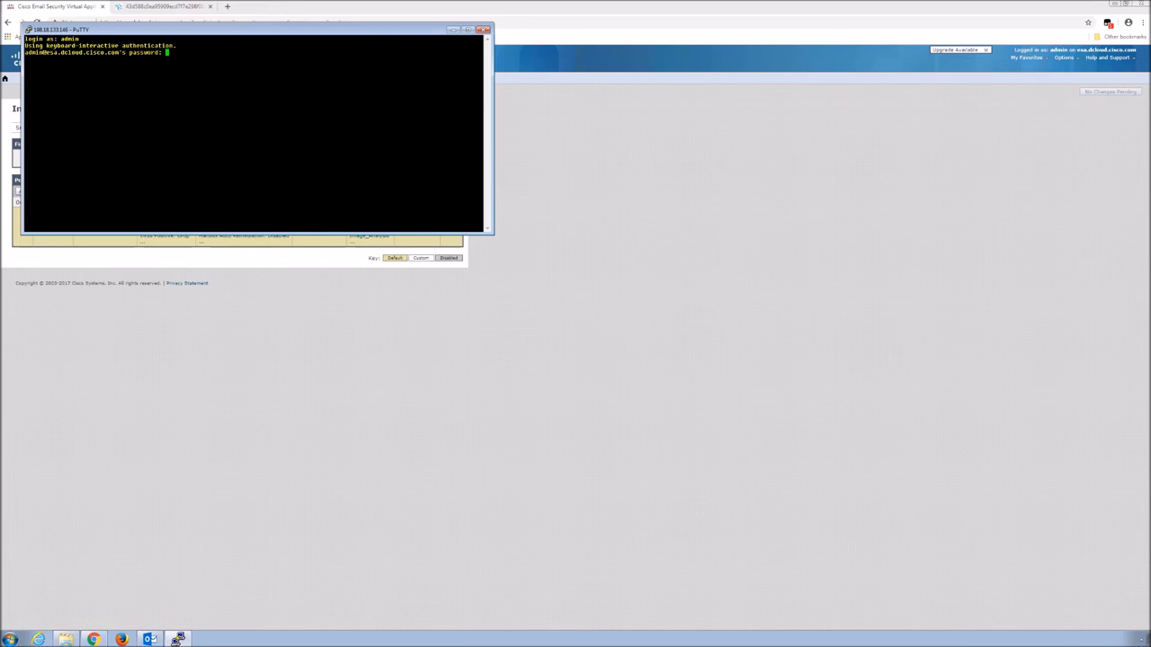
{"action": "key", "text": "Return"}
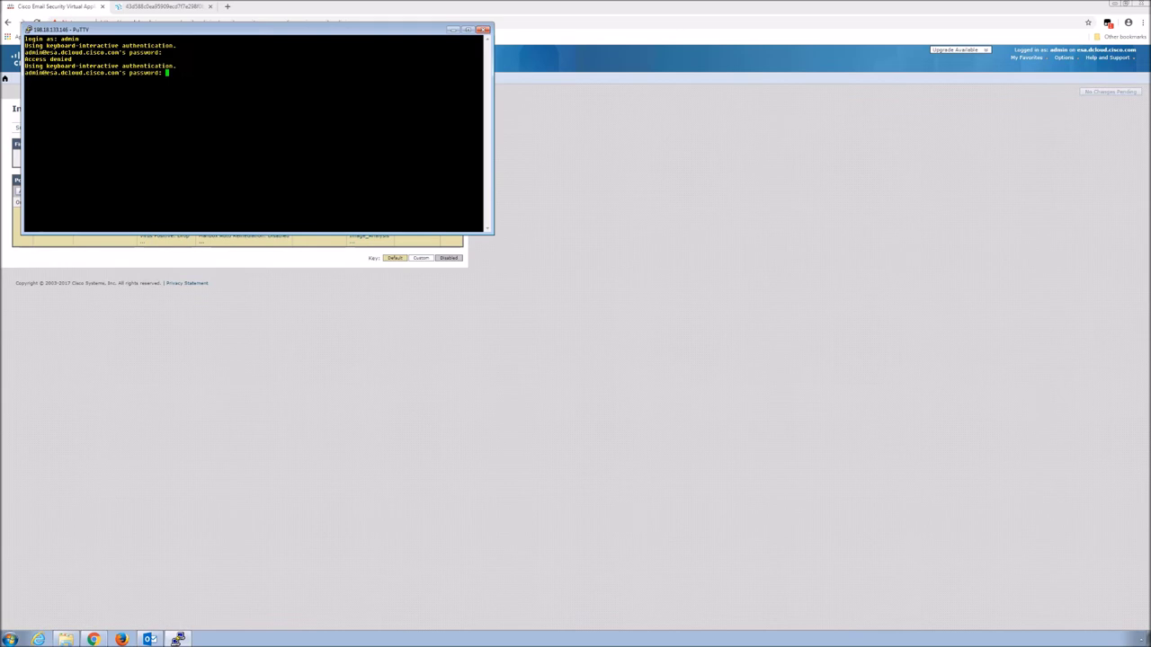
{"action": "key", "text": "Return"}
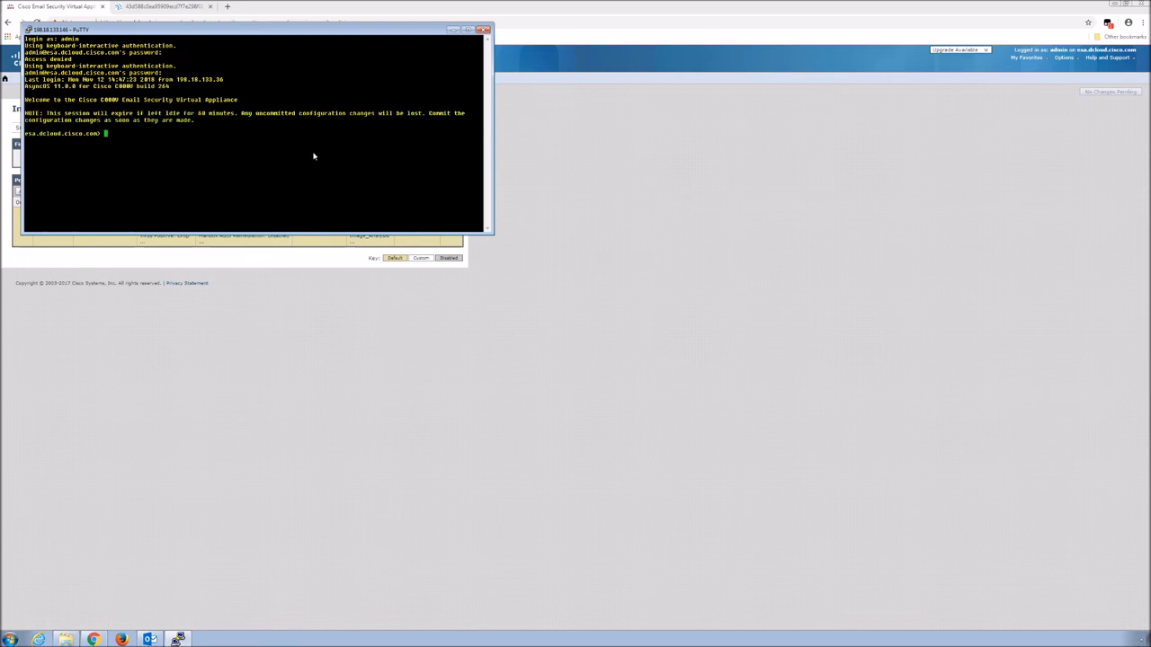
Run tail mail_logs to follow the appliance's live mail log
{"action": "type", "text": "mail tail_logs"}
{"action": "key", "text": "Return"}
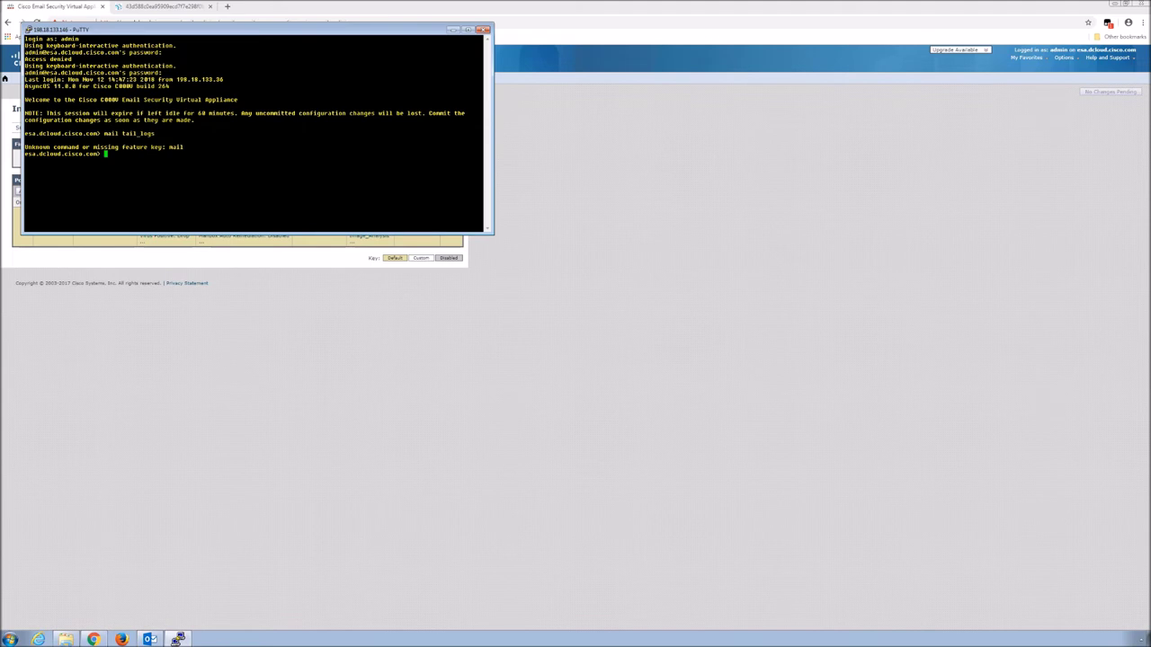
{"action": "type", "text": "tail mail_logs"}
{"action": "key", "text": "Return"}
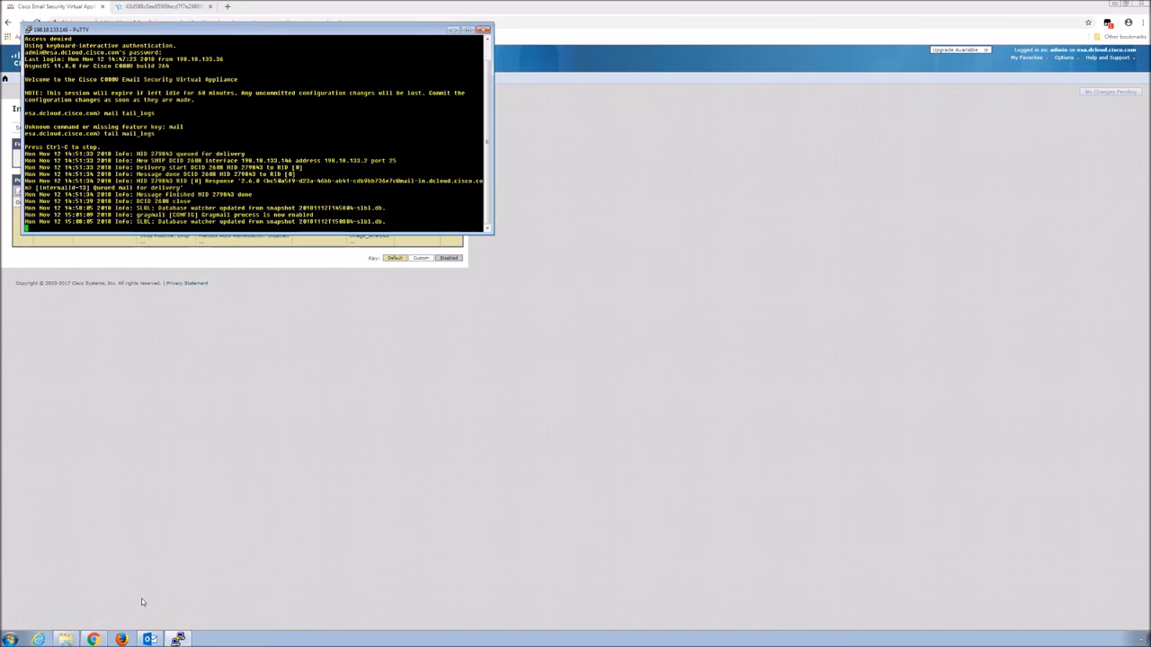
{"action": "left_click", "coordinate": [149, 640]}
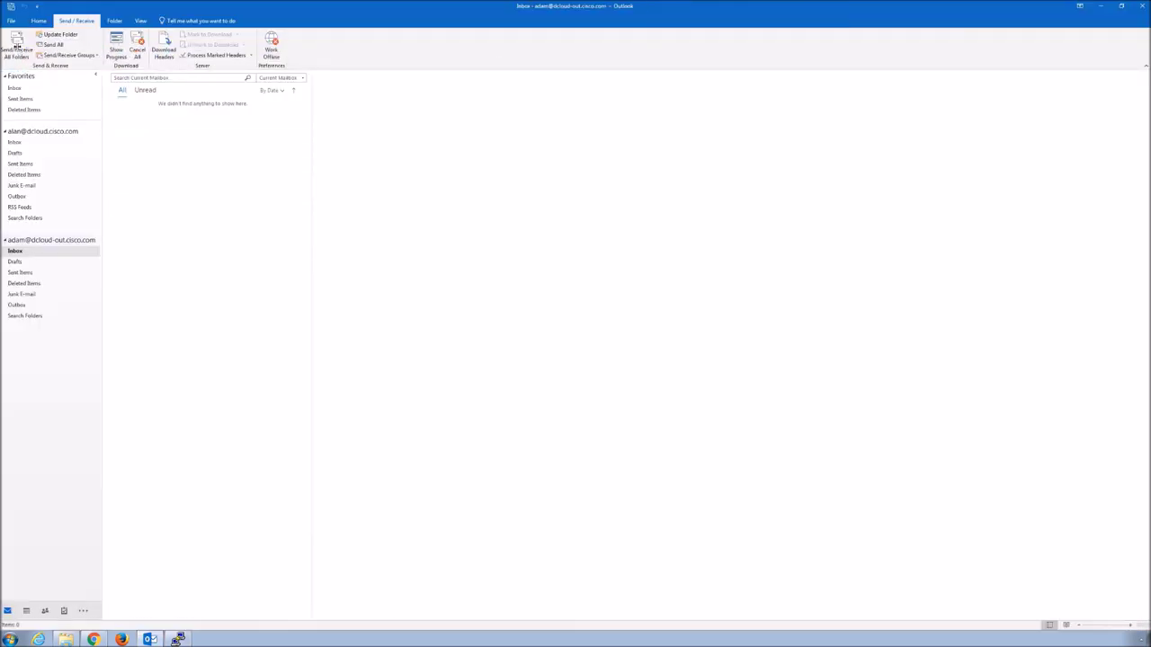
Start a new email addressed to the other dCloud mailbox with subject Holiday Pics
{"action": "left_click", "coordinate": [17, 45]}
{"action": "left_click", "coordinate": [38, 20]}
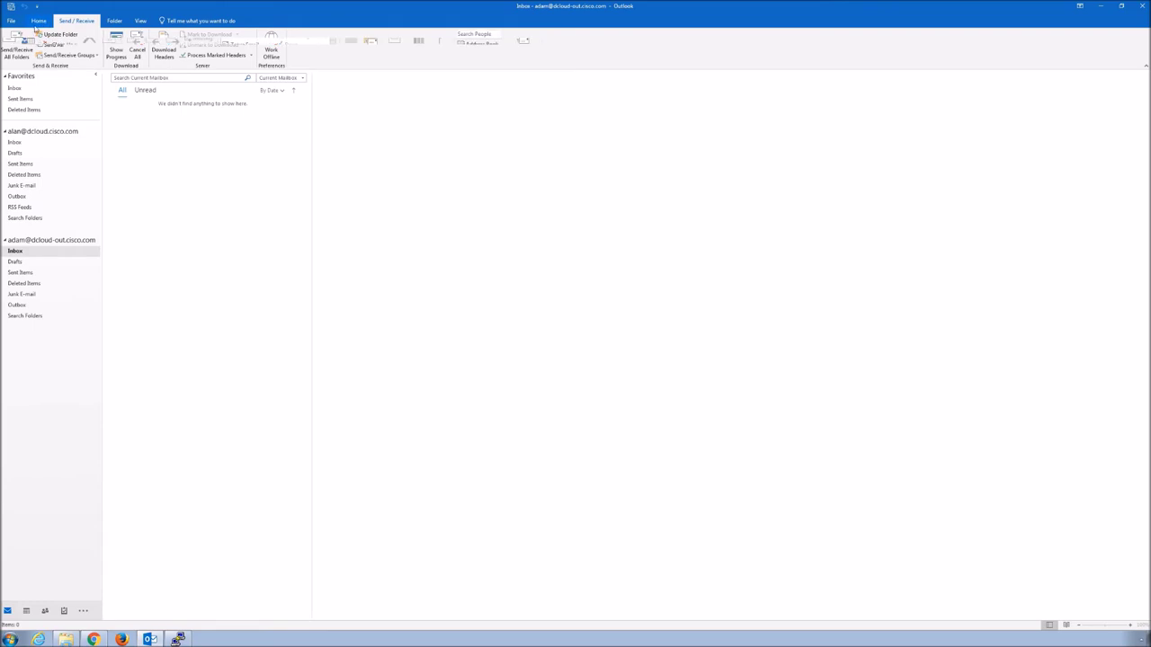
{"action": "left_click", "coordinate": [11, 52]}
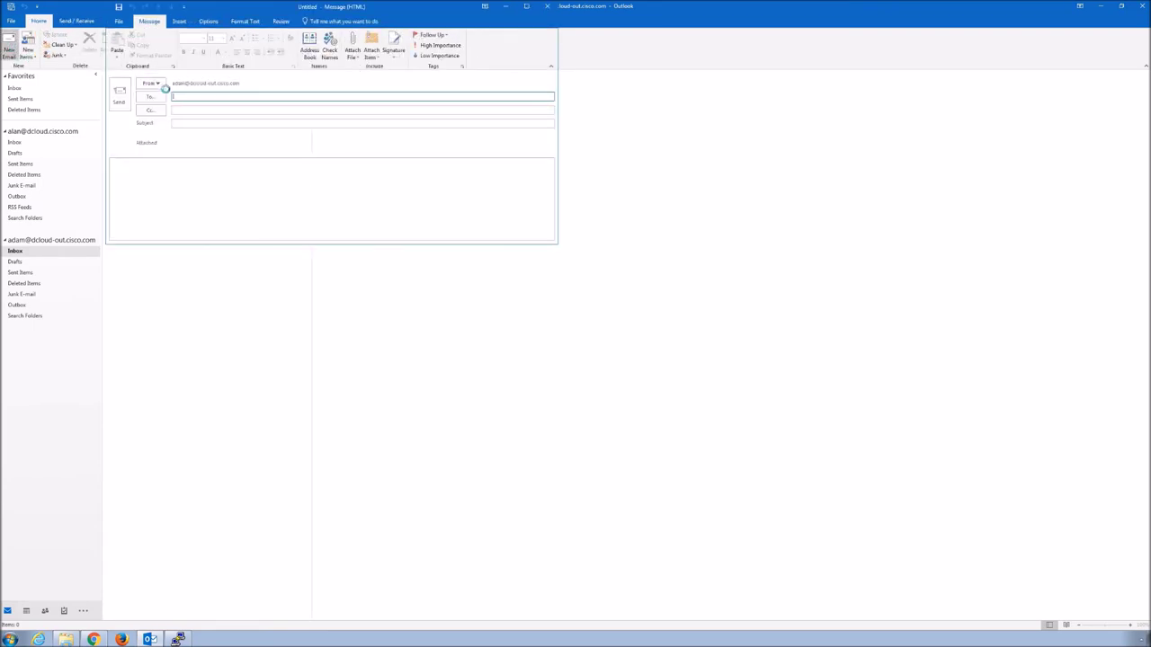
{"action": "type", "text": "alan"}
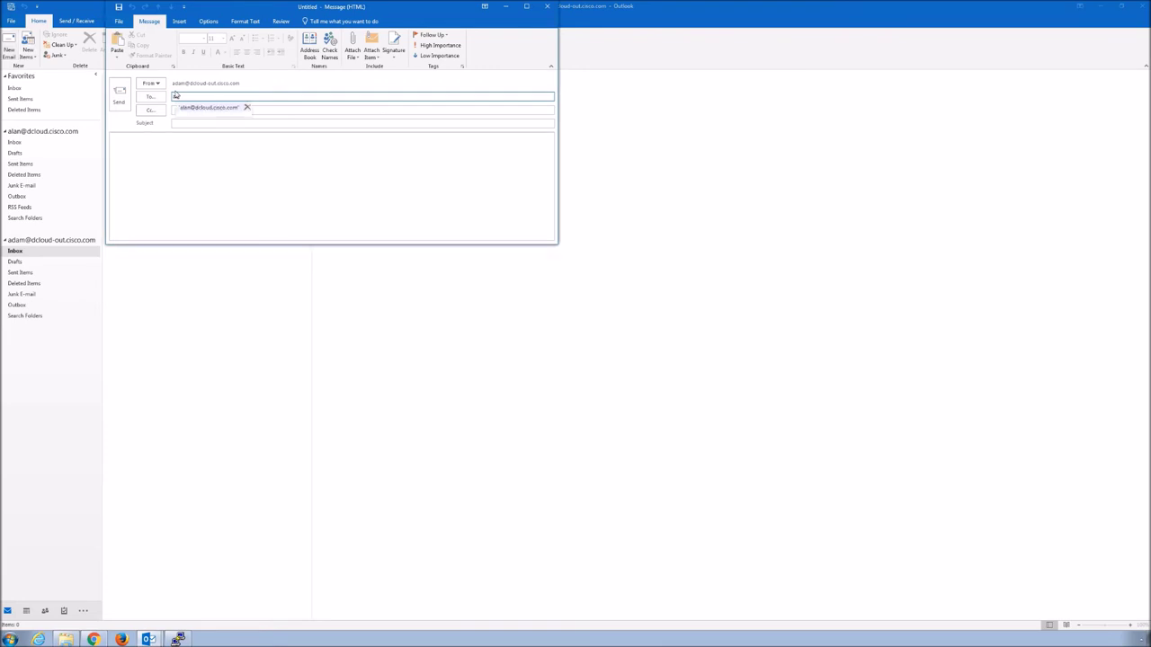
{"action": "key", "text": "Return"}
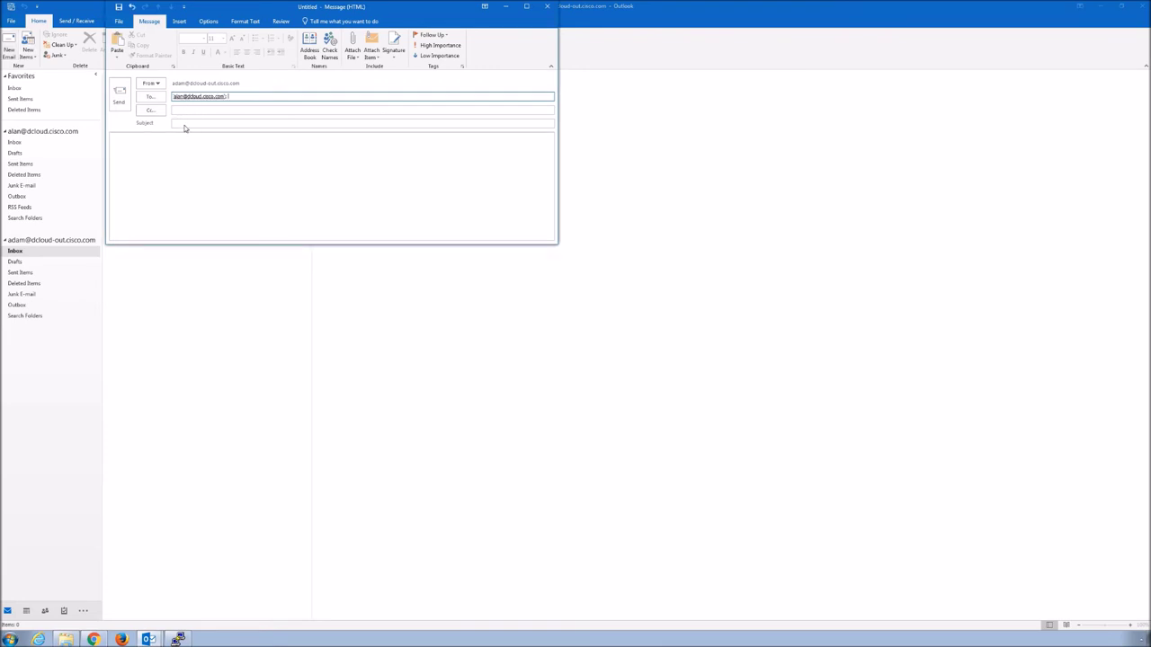
{"action": "left_click", "coordinate": [186, 124]}
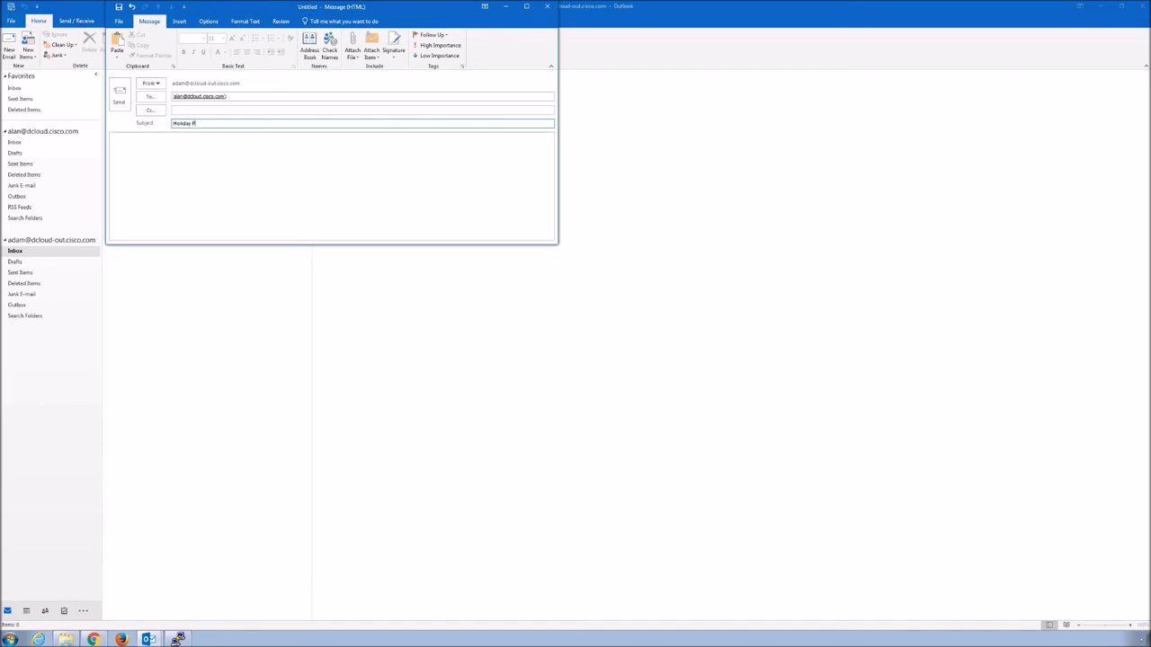
Write the body: a greeting to the recipient, 'Here you go!' and a thank-you
{"action": "left_click", "coordinate": [153, 137]}
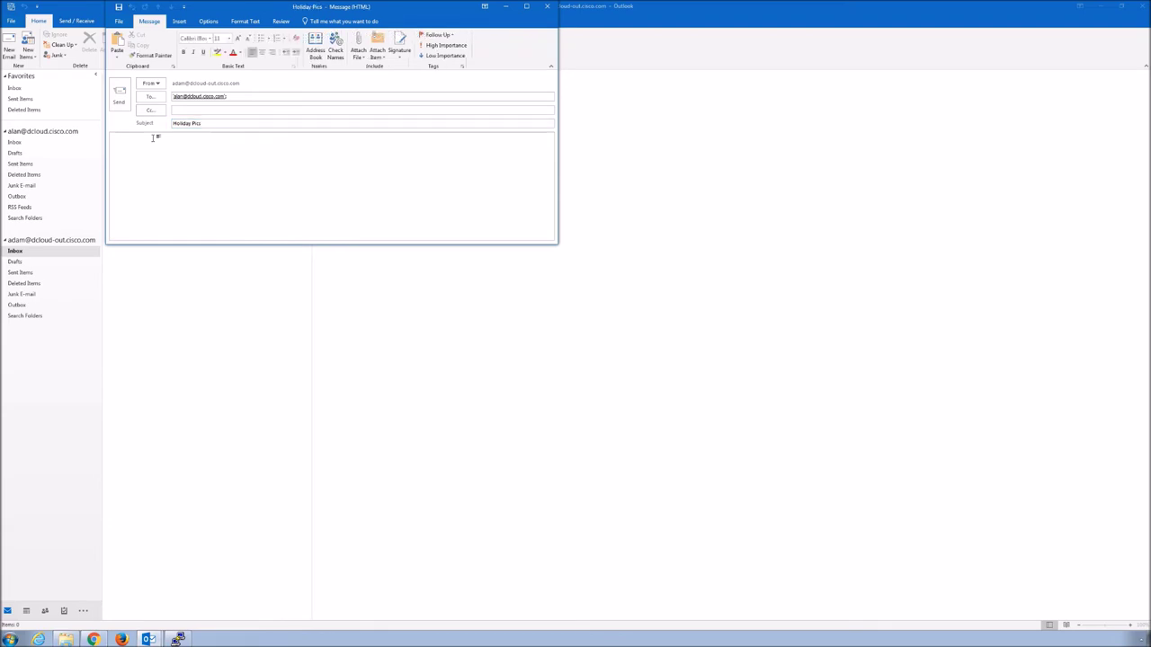
{"action": "type", "text": "Hi alan,"}
{"action": "key", "text": "Return"}
{"action": "key", "text": "Return"}
{"action": "type", "text": "Here you go!"}
{"action": "key", "text": "Return"}
{"action": "type", "text": "thank"}
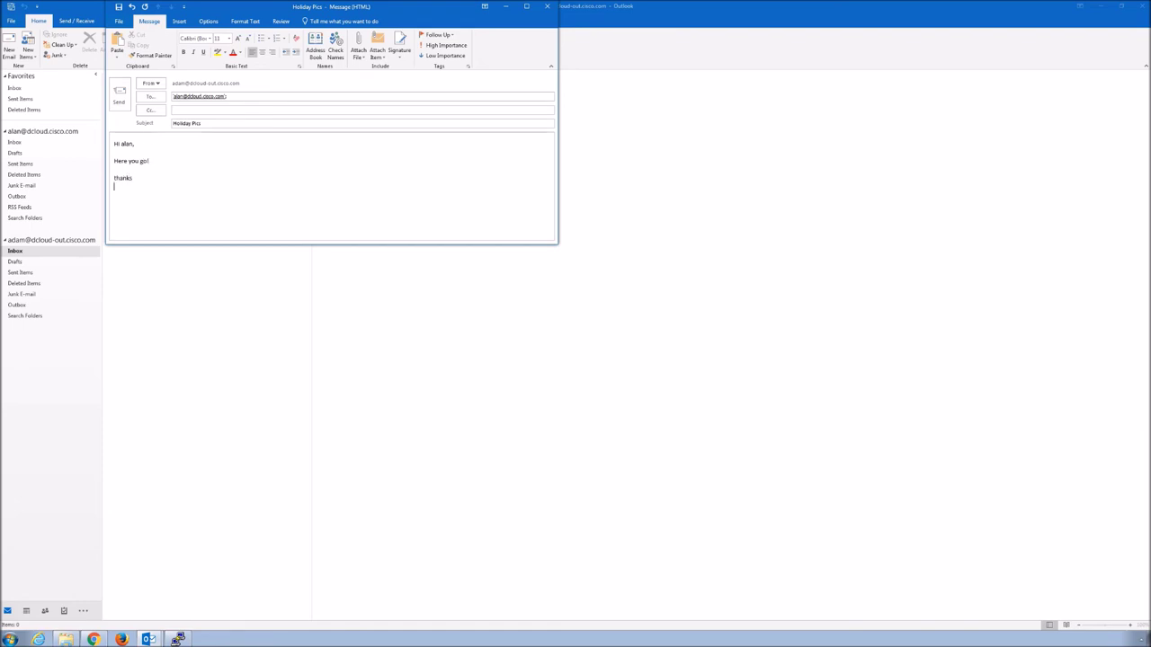
{"action": "left_click", "coordinate": [358, 56]}
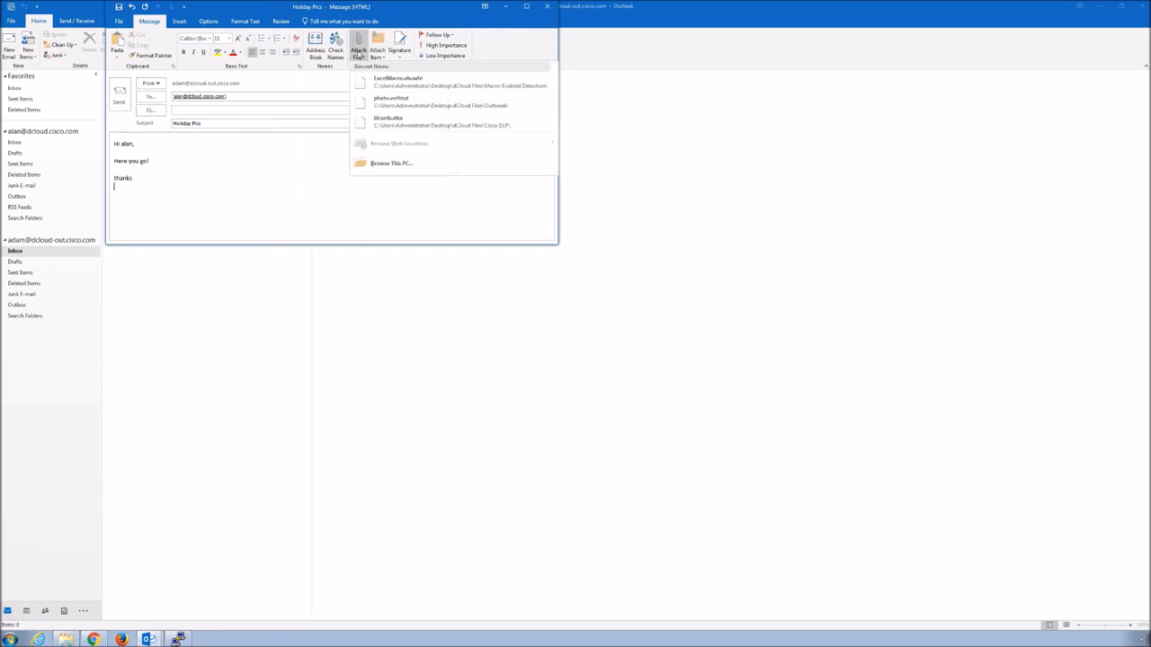
Attach Image01.jpg from dCloud Files > Images to the Holiday Pics email and send it
{"action": "left_click", "coordinate": [384, 165]}
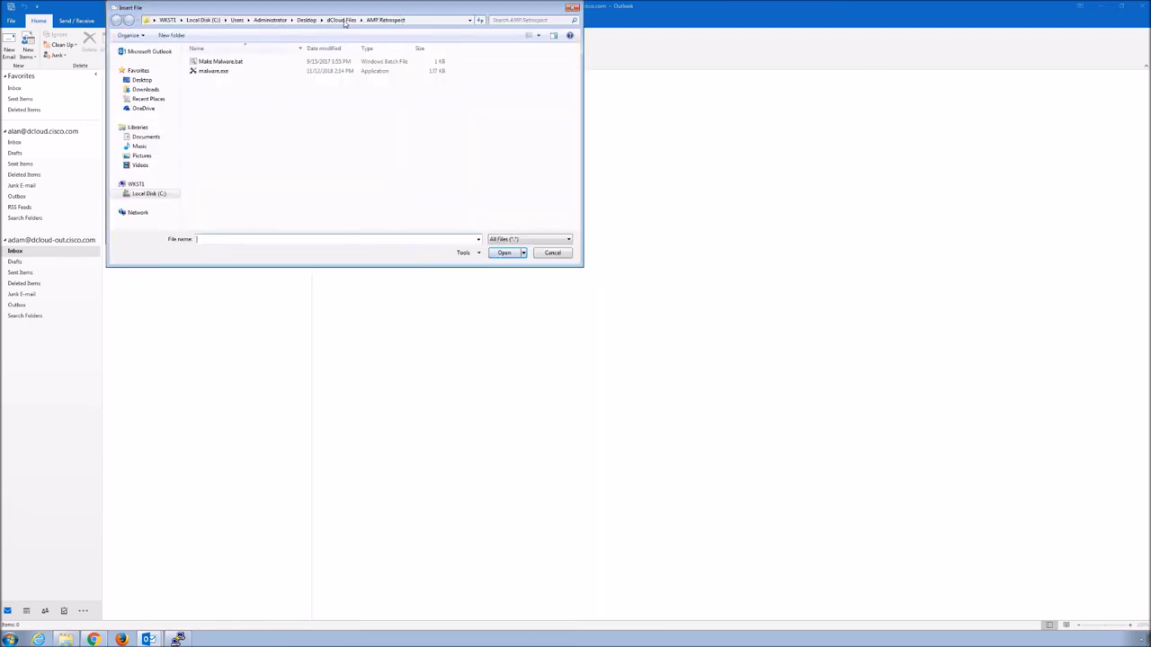
{"action": "left_click", "coordinate": [343, 21]}
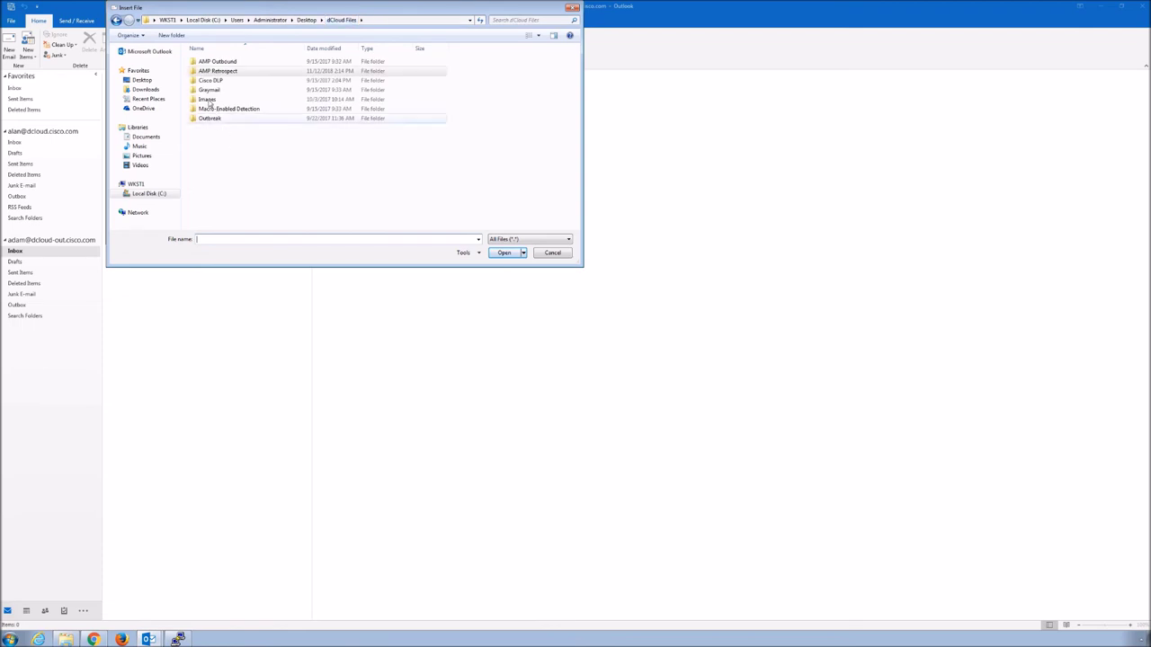
{"action": "double_click", "coordinate": [210, 101]}
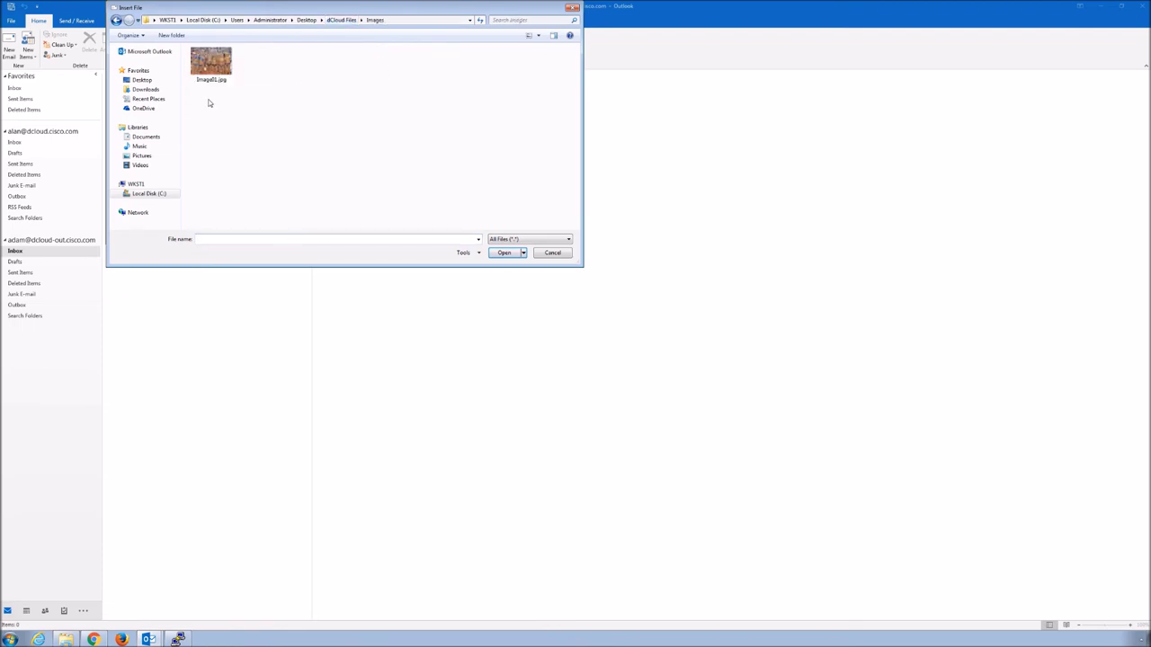
{"action": "double_click", "coordinate": [213, 72]}
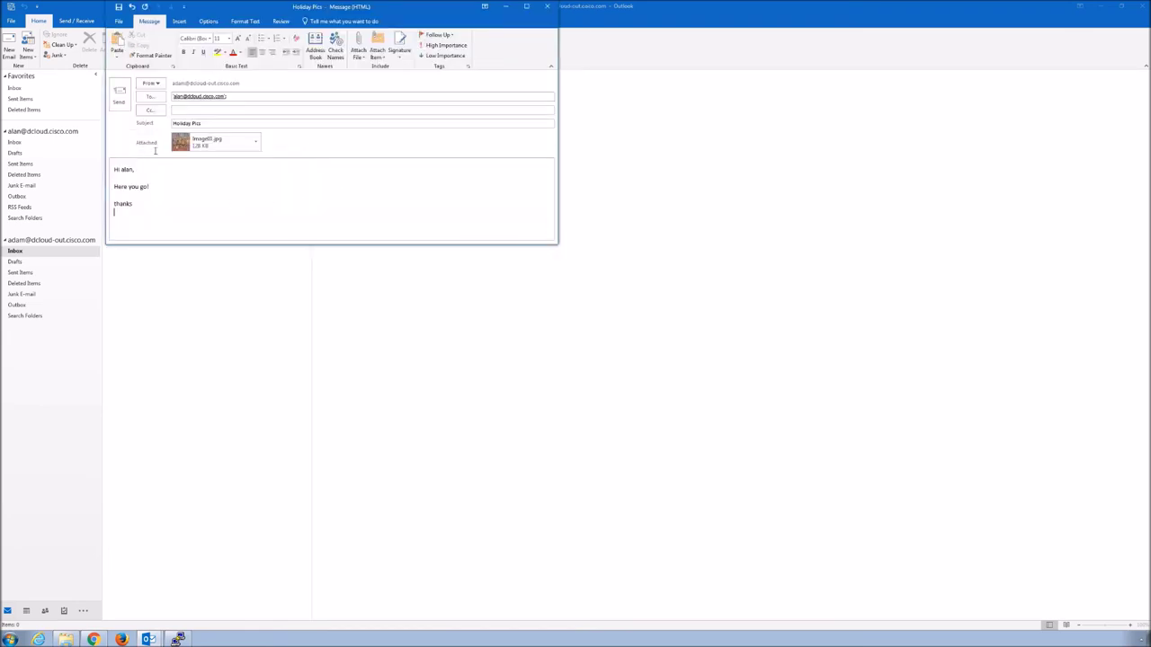
{"action": "left_click", "coordinate": [120, 97]}
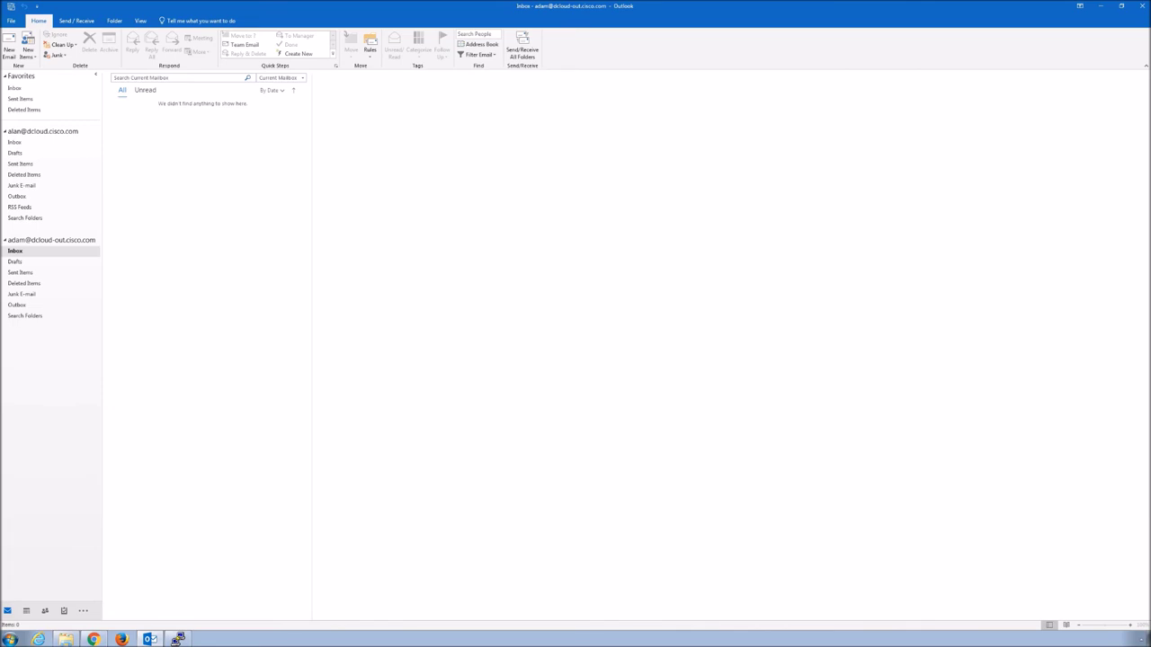
In the PuTTY mail log, highlight Image01.jpg's Image Analysis score of 87 and the drop-attachments filter rewrite
{"action": "key", "text": "alt+Tab"}
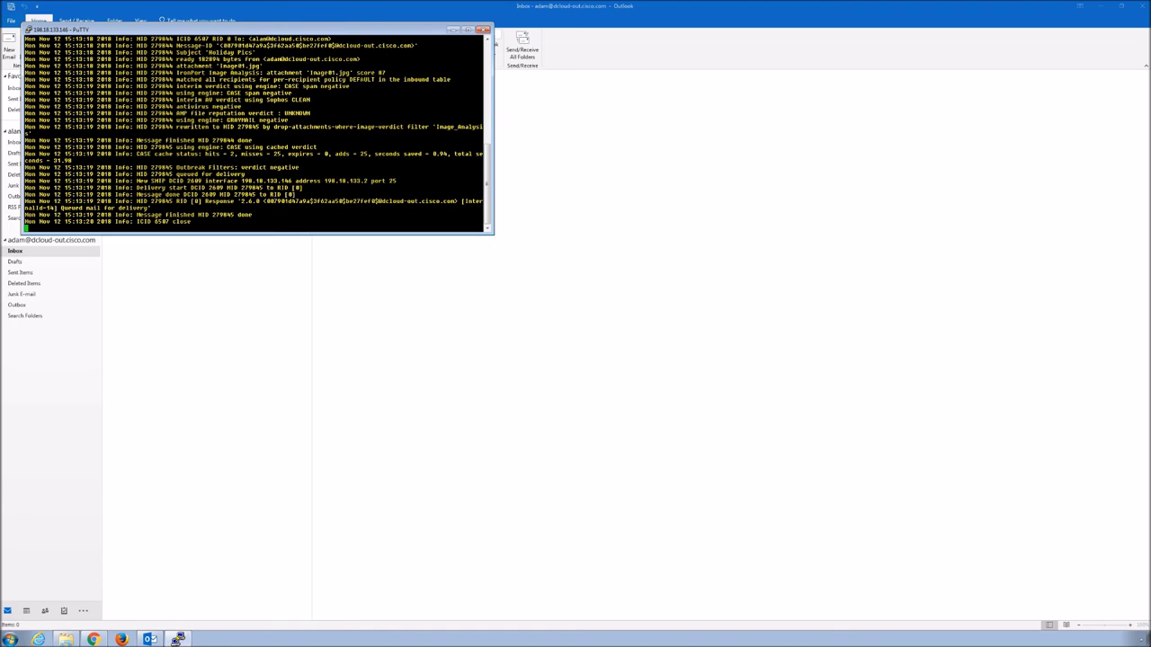
{"action": "left_click_drag", "start_coordinate": [386, 72], "coordinate": [176, 66]}
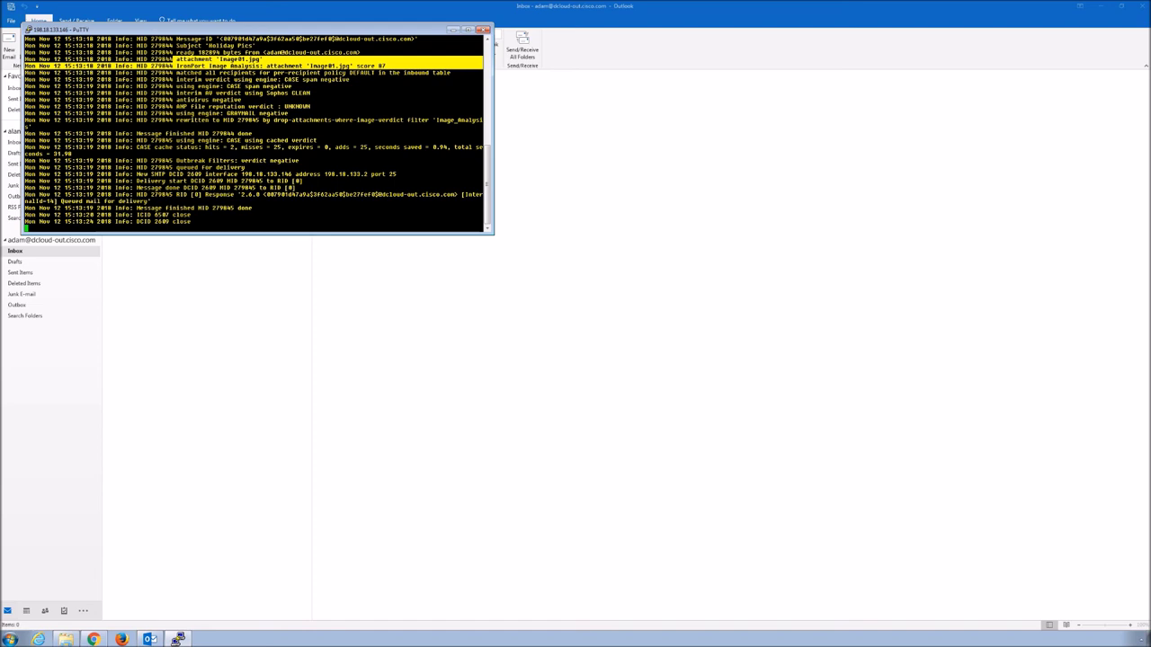
{"action": "left_click_drag", "start_coordinate": [270, 120], "coordinate": [441, 119]}
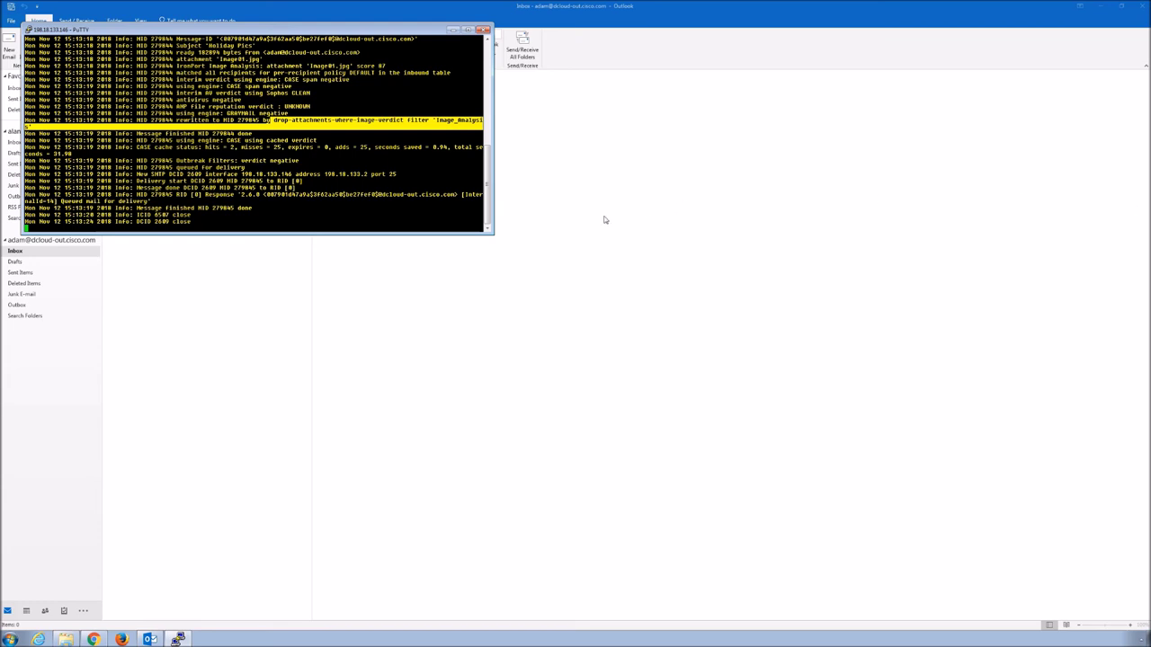
Run Send/Receive All Folders, open Holiday Pics in the recipient Inbox and select its .txt attachment
{"action": "left_click", "coordinate": [83, 21]}
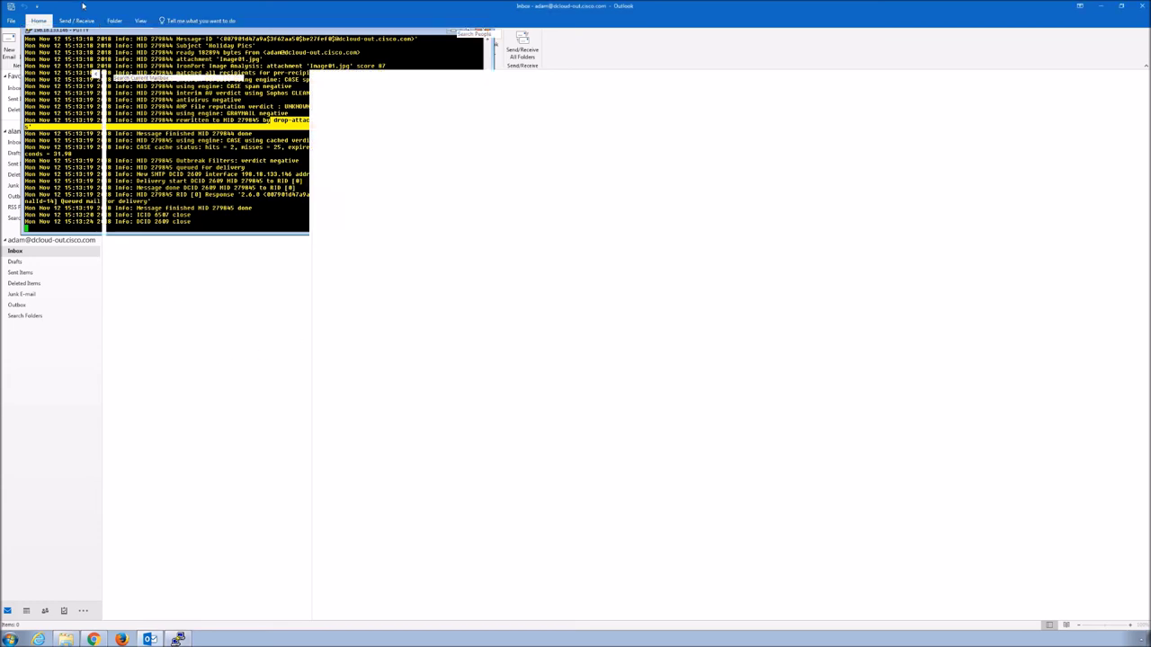
{"action": "left_click", "coordinate": [70, 21]}
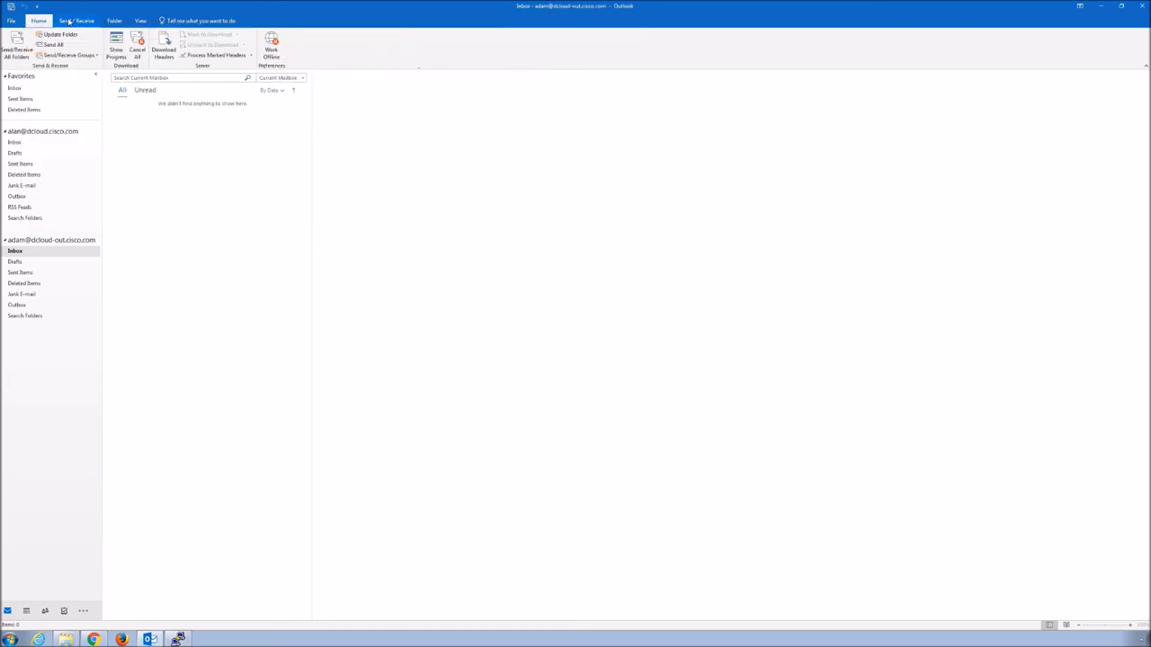
{"action": "left_click", "coordinate": [15, 45]}
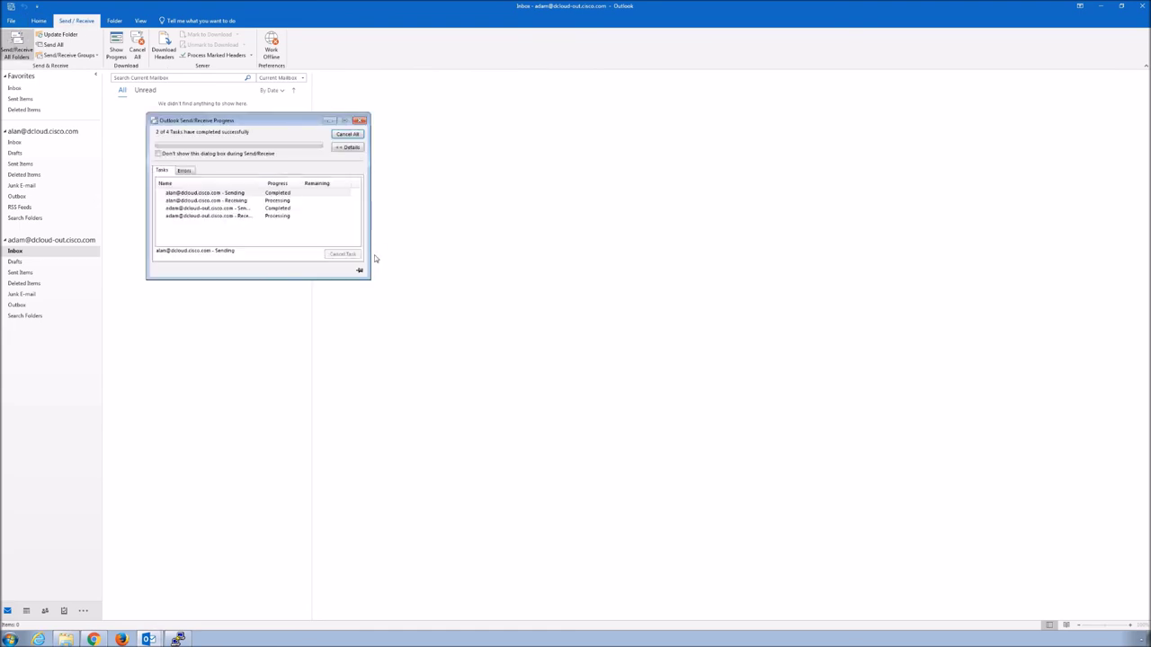
{"action": "left_click", "coordinate": [15, 143]}
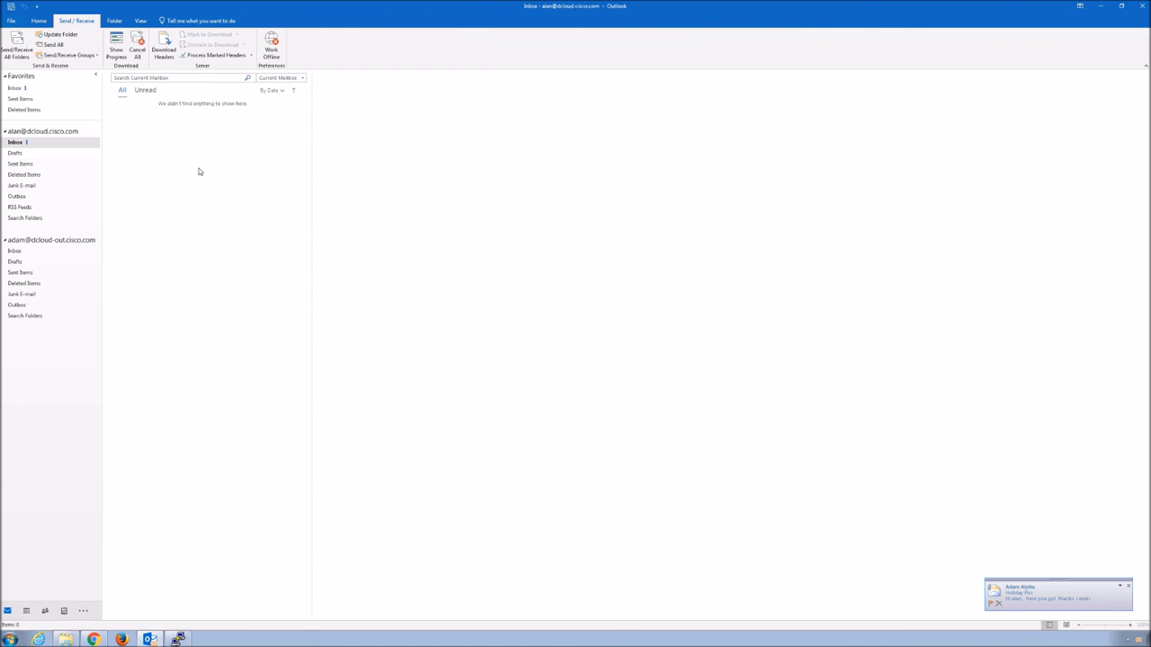
{"action": "left_click", "coordinate": [40, 144]}
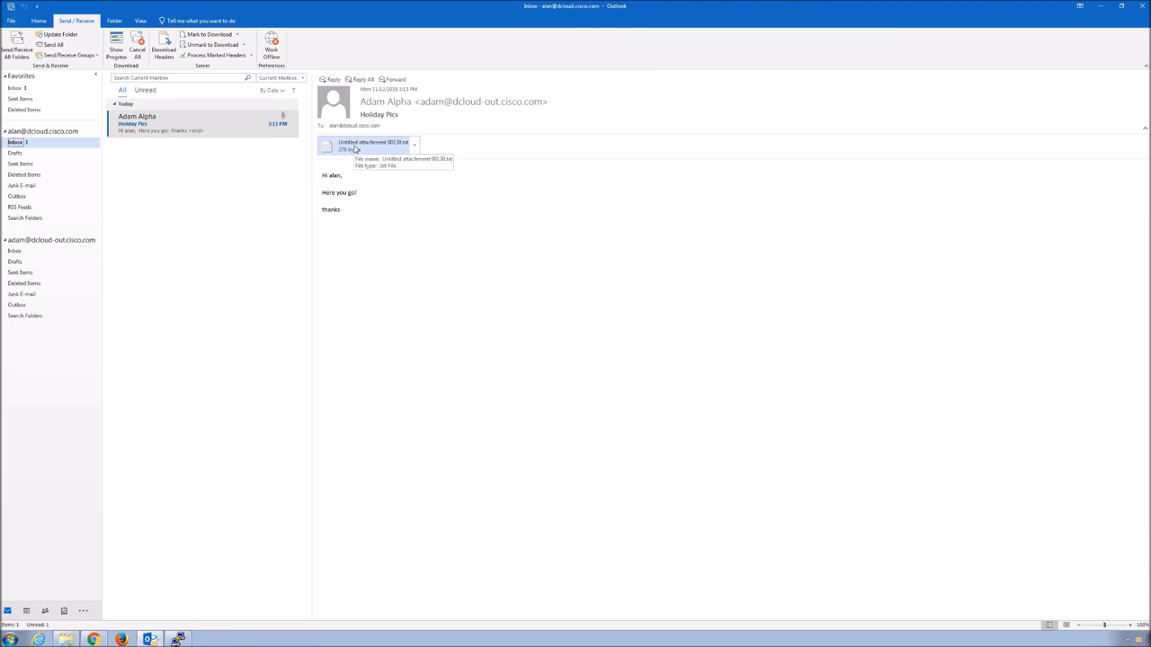
{"action": "left_click", "coordinate": [356, 149]}
Read the WordPad notice that the image/jpeg attachment was removed by the filter, then close WordPad
{"action": "double_click", "coordinate": [356, 149]}
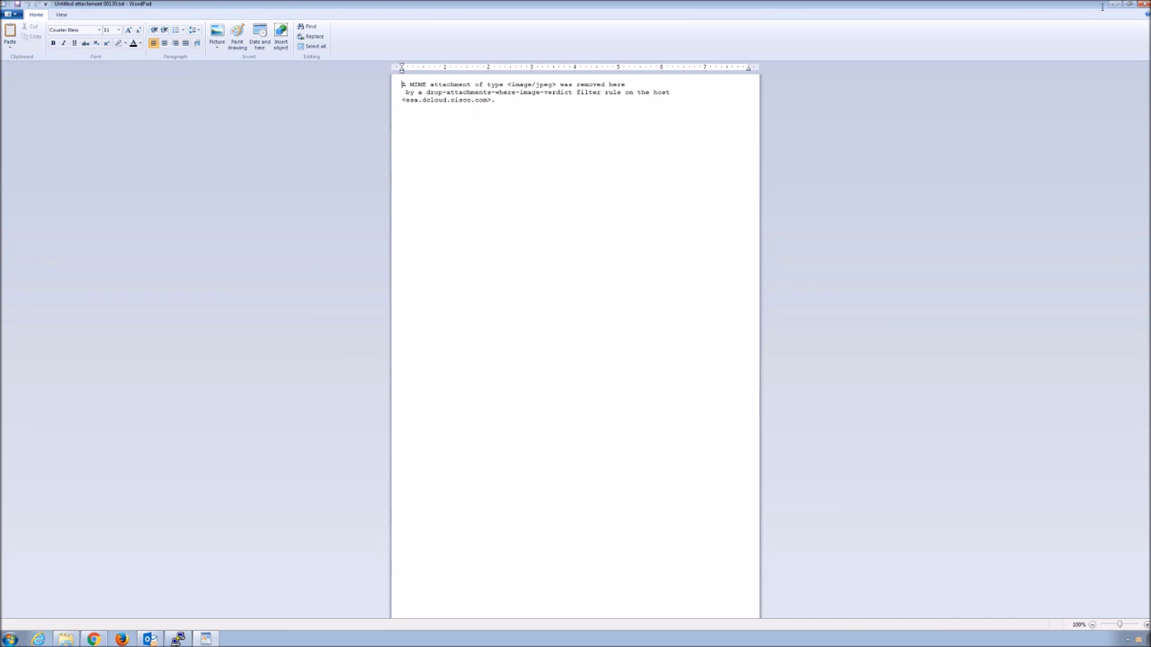
{"action": "left_click", "coordinate": [1143, 3]}
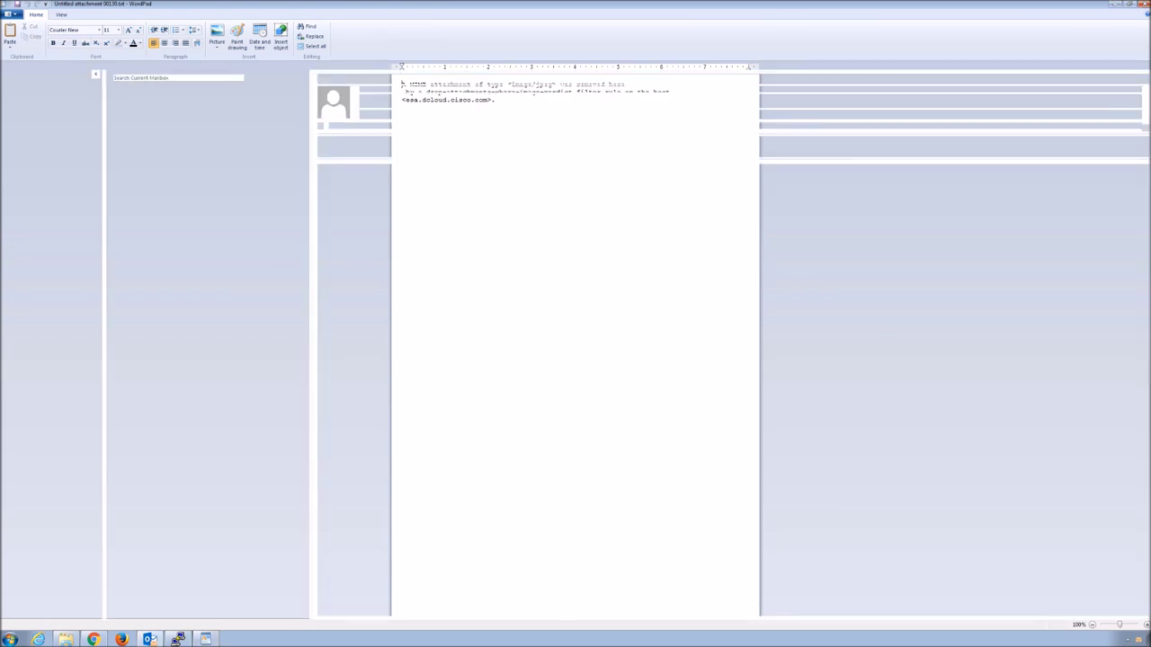